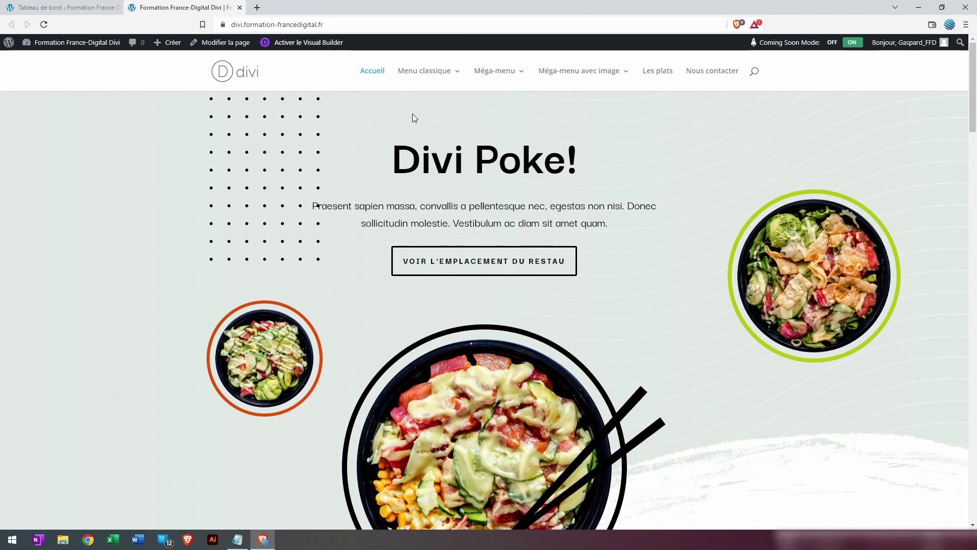
# - Examine the dropdown contents of Menu classique, Méga-menu and Méga-menu avec image in the live site's header
pyautogui.moveTo(429, 79)
pyautogui.moveTo(458, 113)
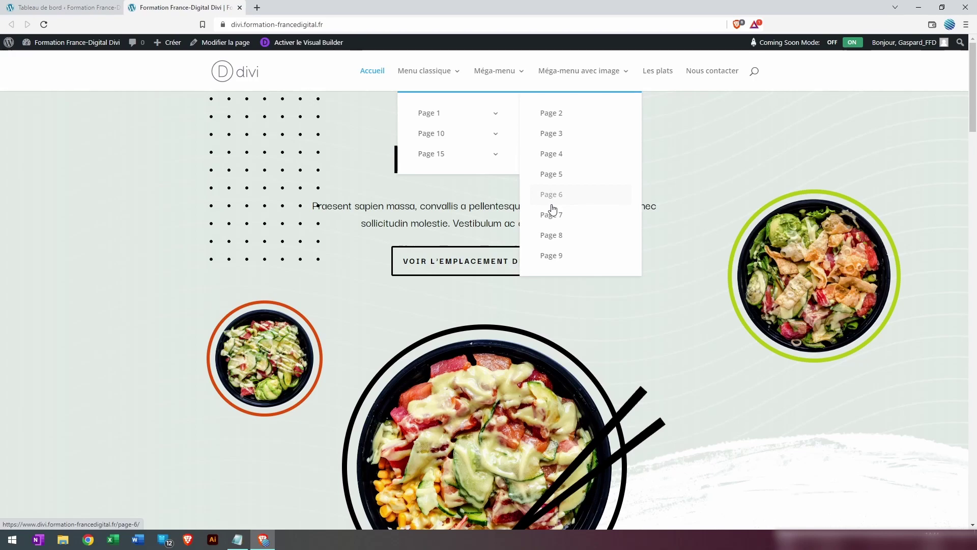
pyautogui.moveTo(479, 141)
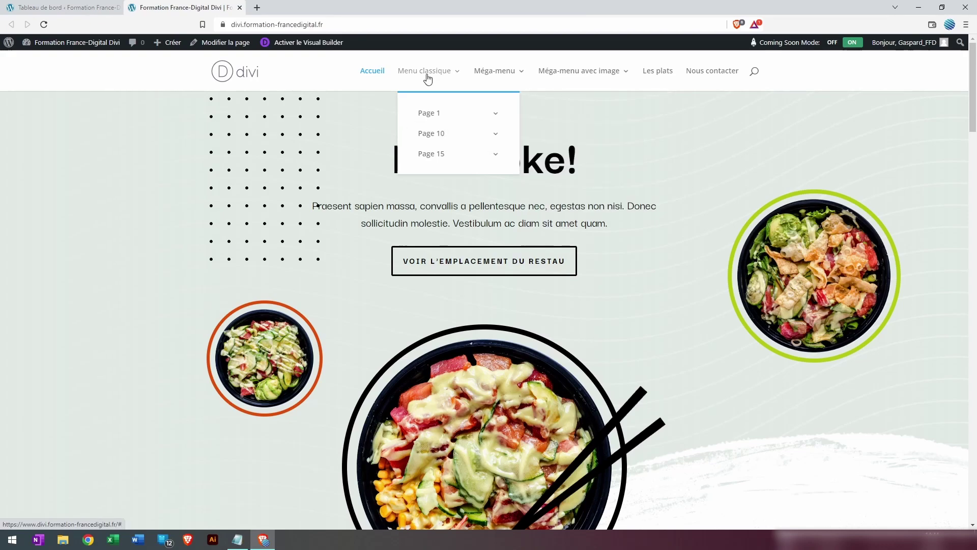
pyautogui.moveTo(499, 77)
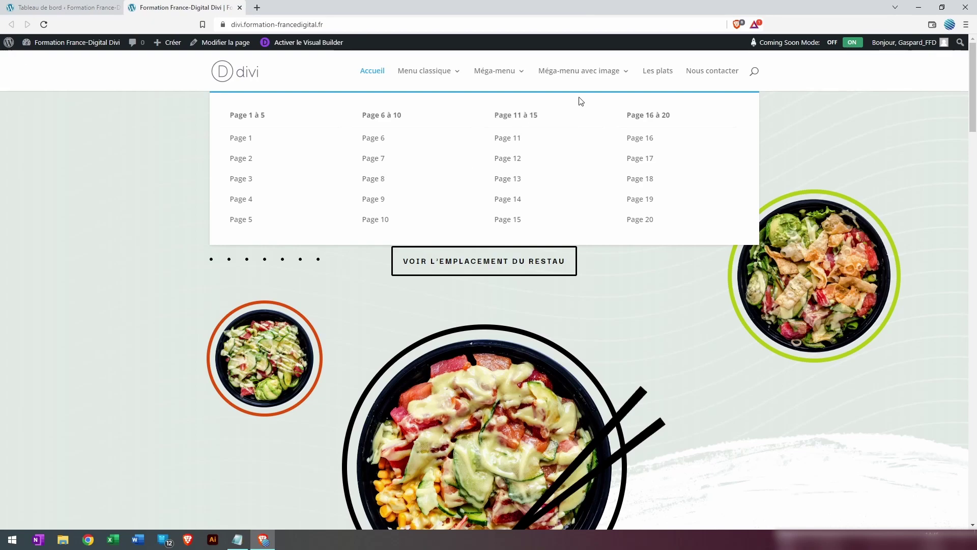
pyautogui.moveTo(580, 98)
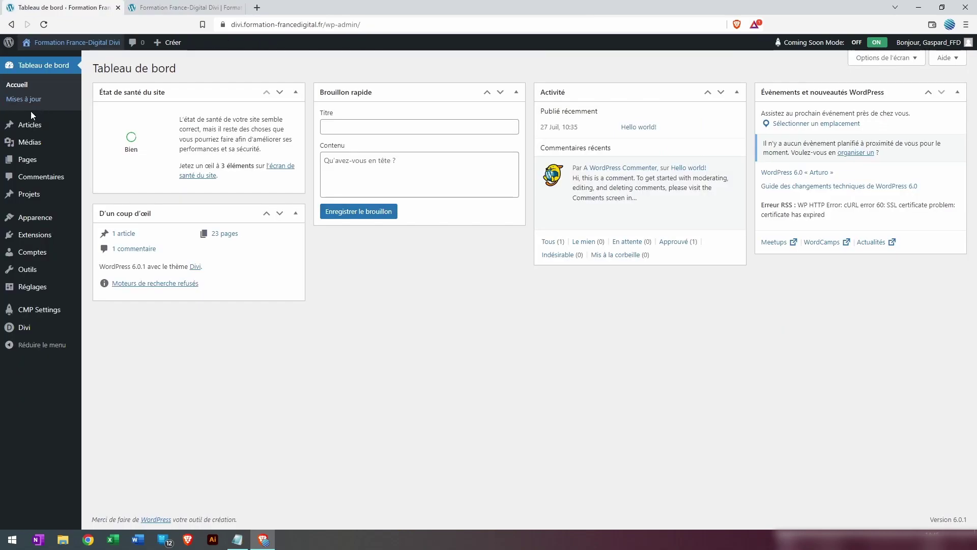
# - Open the list of all site pages in the WordPress dashboard and look through it
pyautogui.click(28, 160)
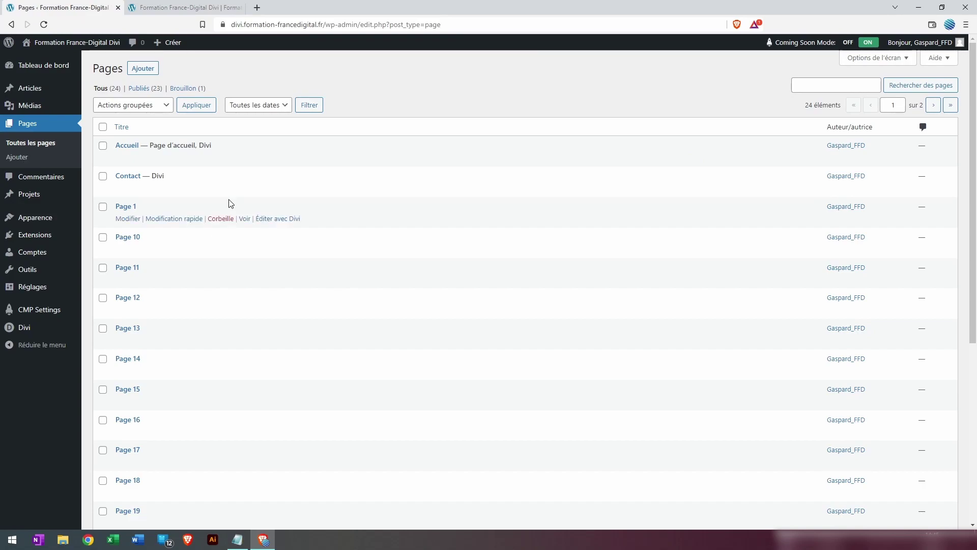
pyautogui.scroll(-6, 230, 204)
pyautogui.scroll(4, 232, 204)
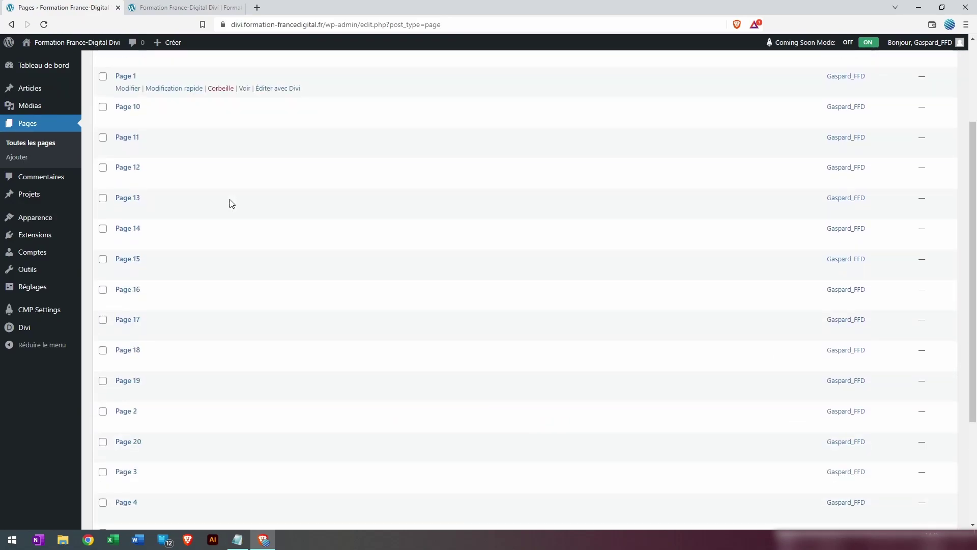
pyautogui.scroll(3, 231, 202)
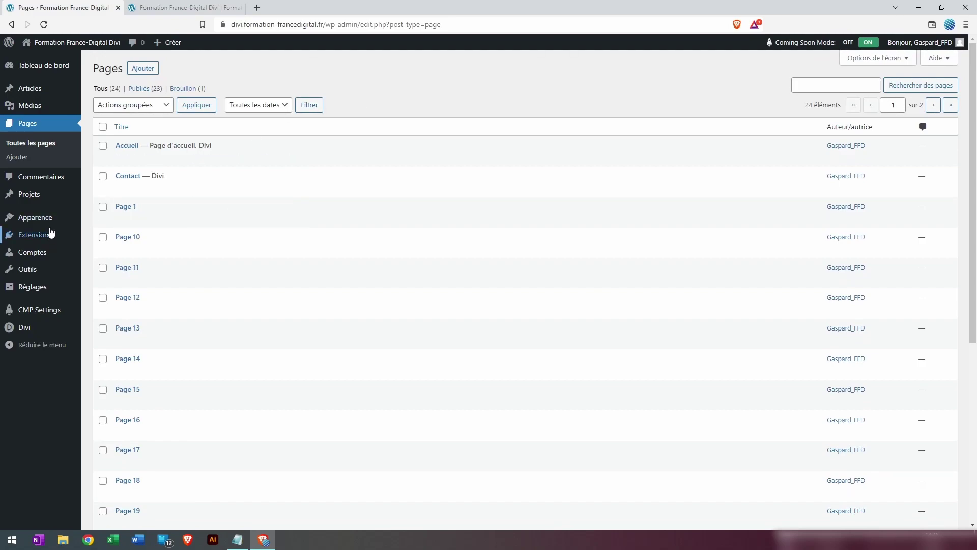
# - Open the menu editor, review the structure of Menu principal and compare it with the live site's header navigation
pyautogui.moveTo(74, 224)
pyautogui.click(109, 262)
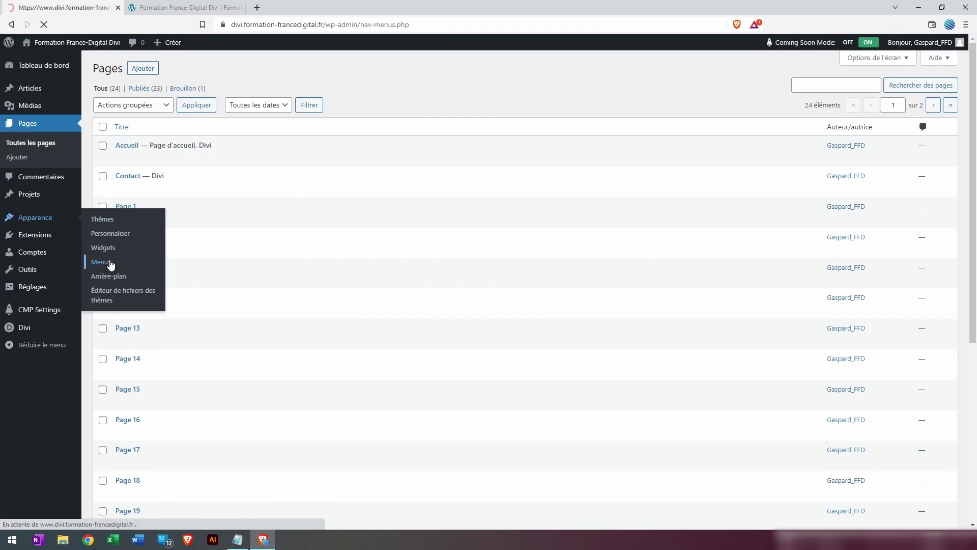
pyautogui.scroll(-3, 506, 203)
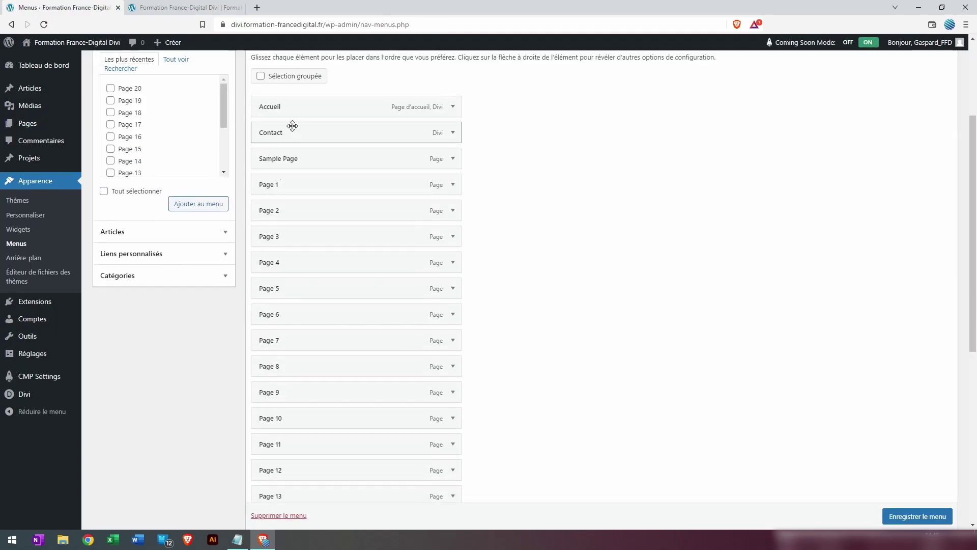
pyautogui.scroll(-1, 291, 127)
pyautogui.scroll(-2, 324, 206)
pyautogui.scroll(-2, 324, 205)
pyautogui.scroll(6, 326, 211)
pyautogui.scroll(2, 279, 130)
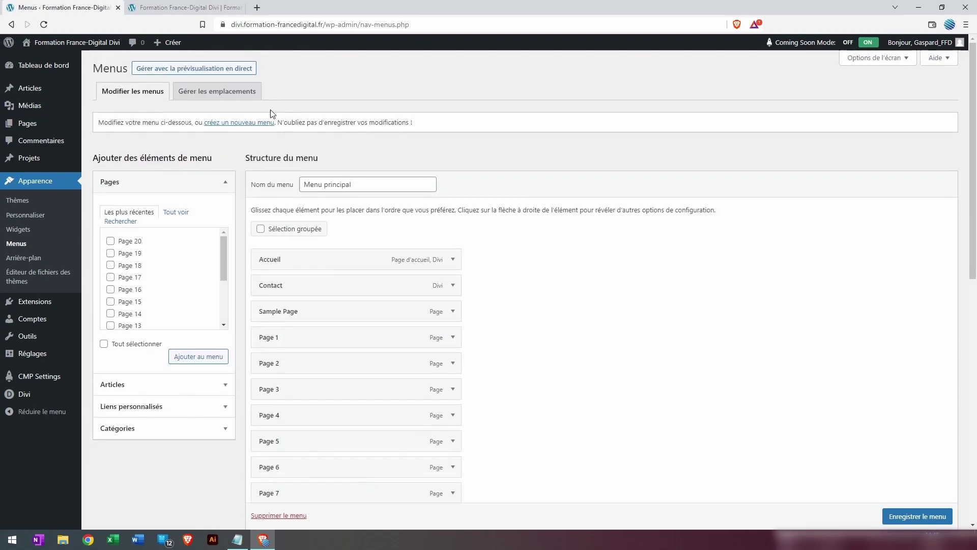
pyautogui.click(206, 8)
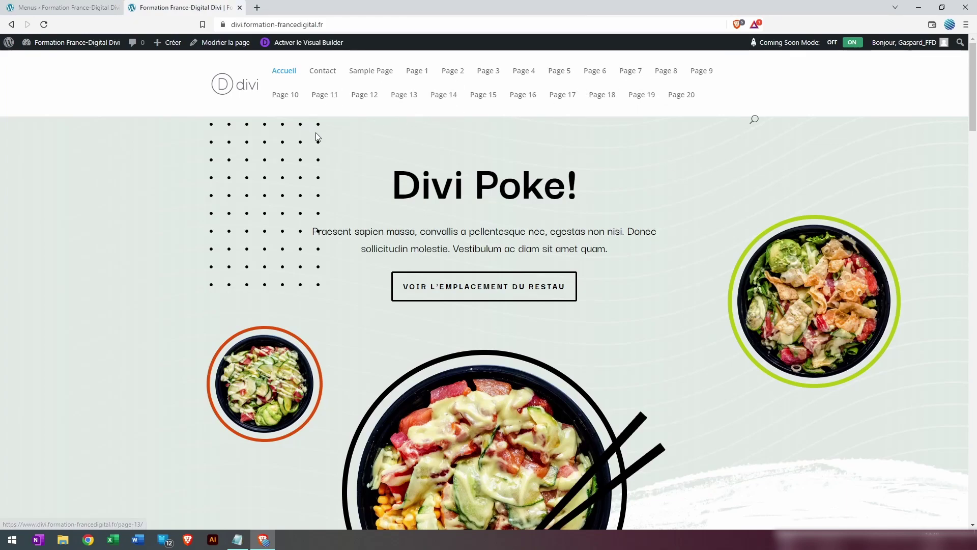
pyautogui.click(85, 7)
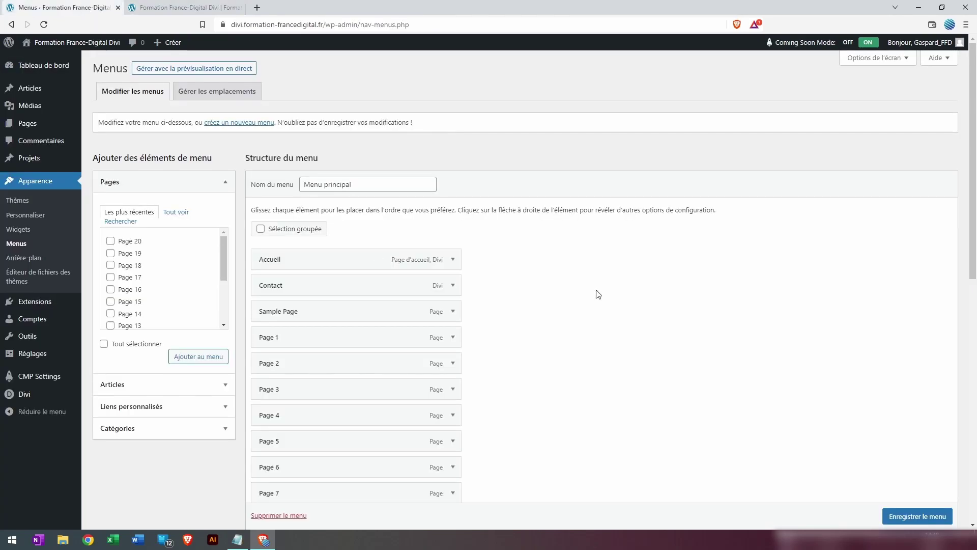
pyautogui.scroll(-2, 597, 292)
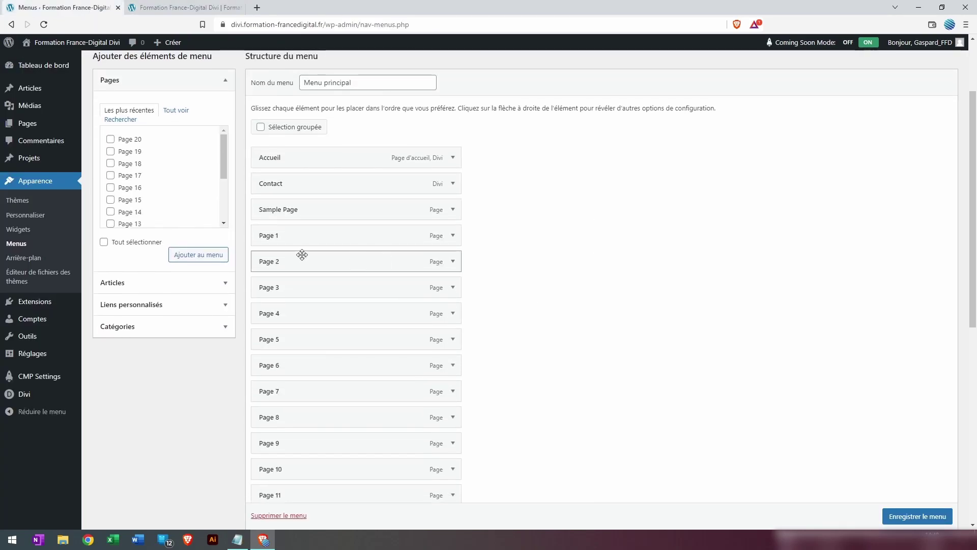
pyautogui.moveTo(279, 265); pyautogui.dragTo(279, 288)
pyautogui.moveTo(299, 263)
pyautogui.mouseDown()
pyautogui.moveTo(280, 264)
pyautogui.moveTo(299, 254)
pyautogui.moveTo(321, 289)
pyautogui.moveTo(281, 289)
pyautogui.moveTo(280, 265)
pyautogui.mouseUp()
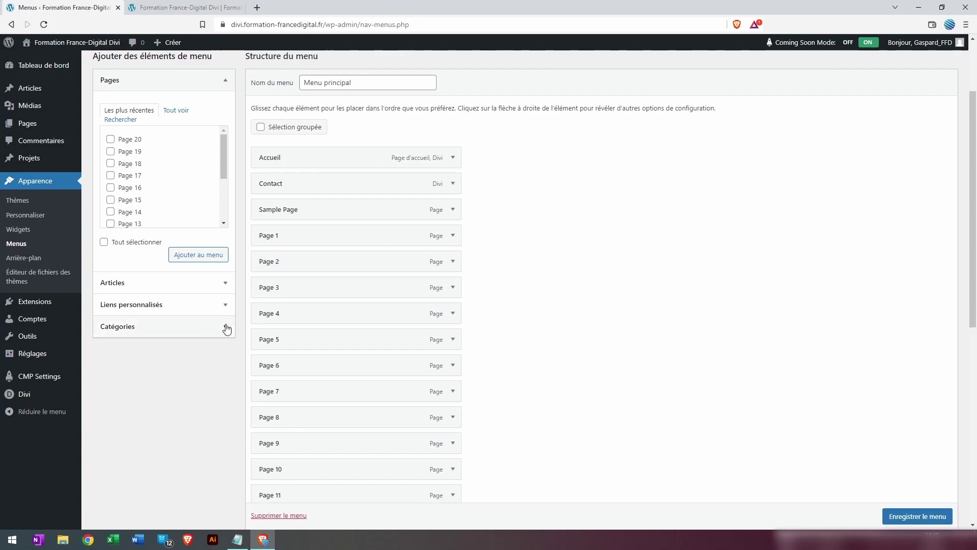
# - Add a custom link with URL # and link text "Page 1 à 5" to Menu principal
pyautogui.click(226, 305)
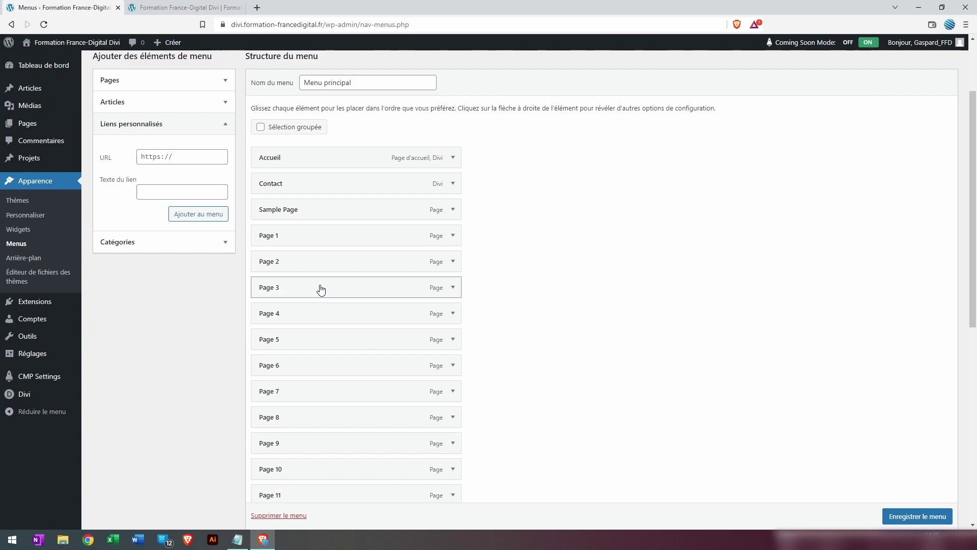
pyautogui.click(178, 160)
pyautogui.write('#')
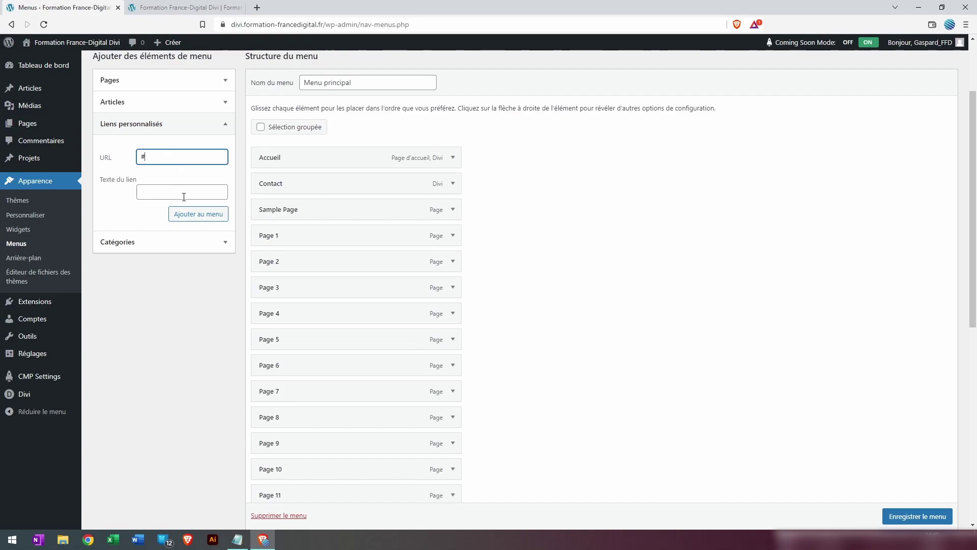
pyautogui.click(184, 197)
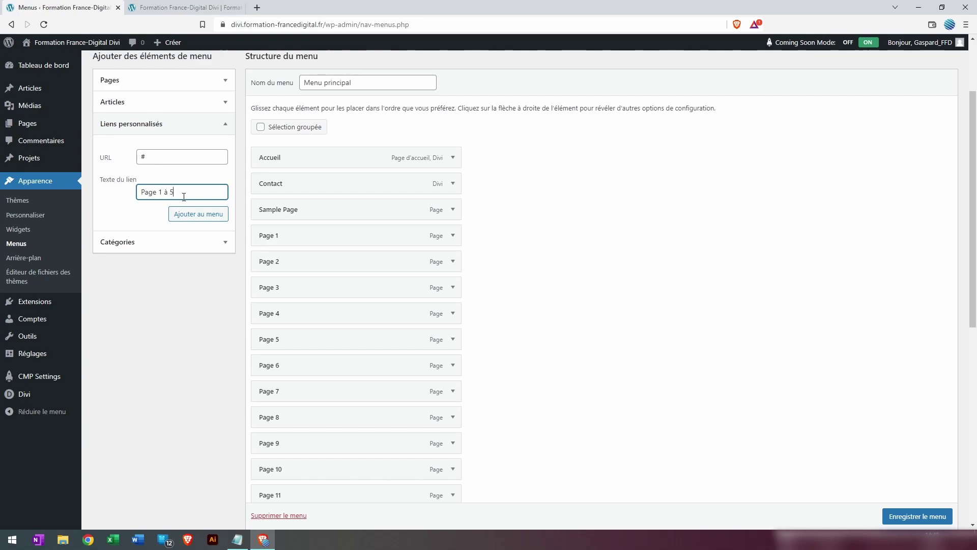
pyautogui.click(191, 214)
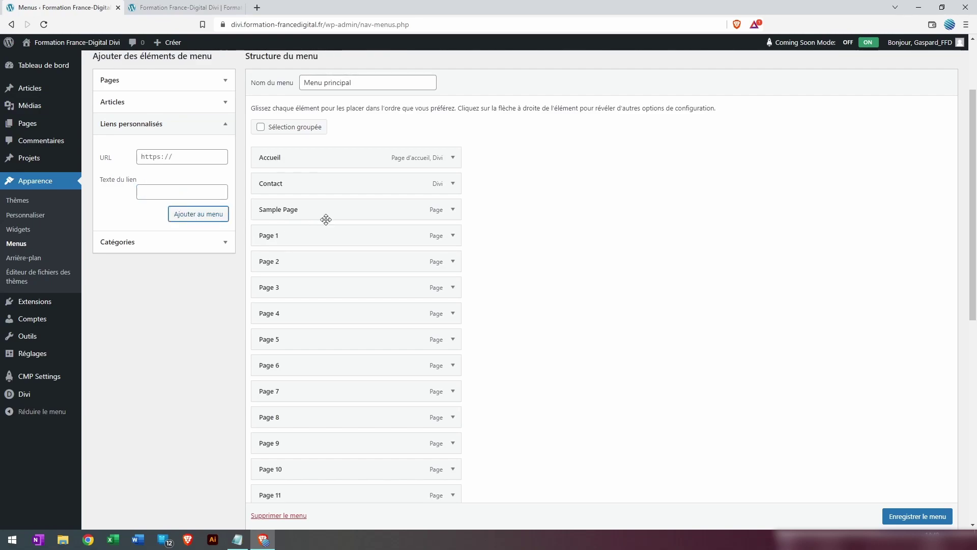
# - Move the Page 1 à 5 link directly above Page 1 and nest Page 1 through Page 5 under it as sub-items
pyautogui.scroll(-3, 331, 224)
pyautogui.scroll(-3, 331, 225)
pyautogui.moveTo(318, 454); pyautogui.dragTo(308, 240)
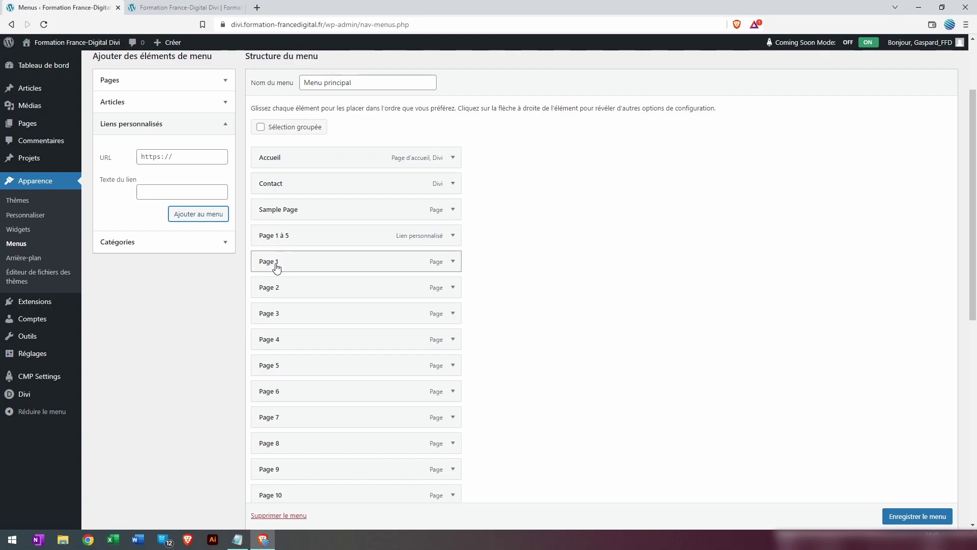
pyautogui.moveTo(275, 266); pyautogui.dragTo(306, 365)
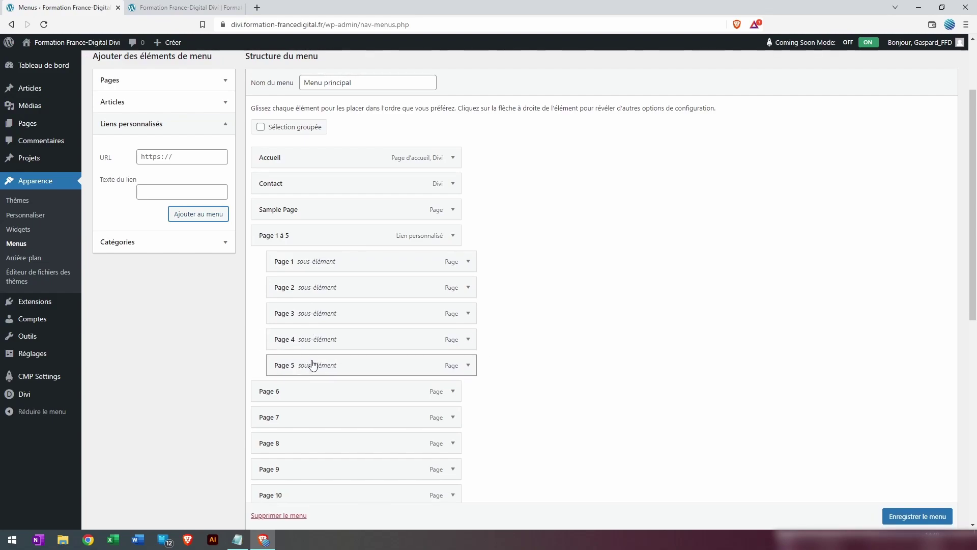
# - Add the custom links Page 6 à 10, Page 11 à 15 and Page 16 à 20 with their pages nested beneath, and save the menu
pyautogui.click(201, 157)
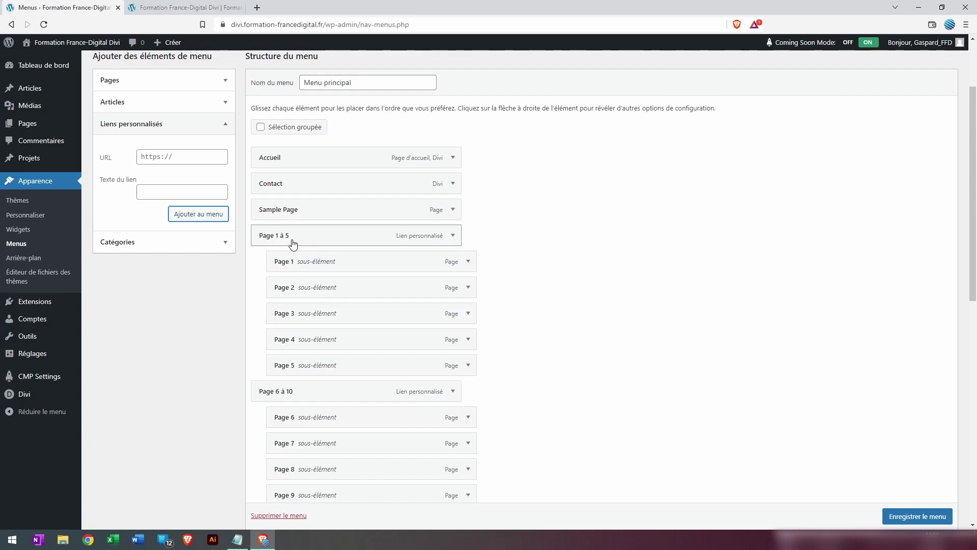
pyautogui.click(936, 517)
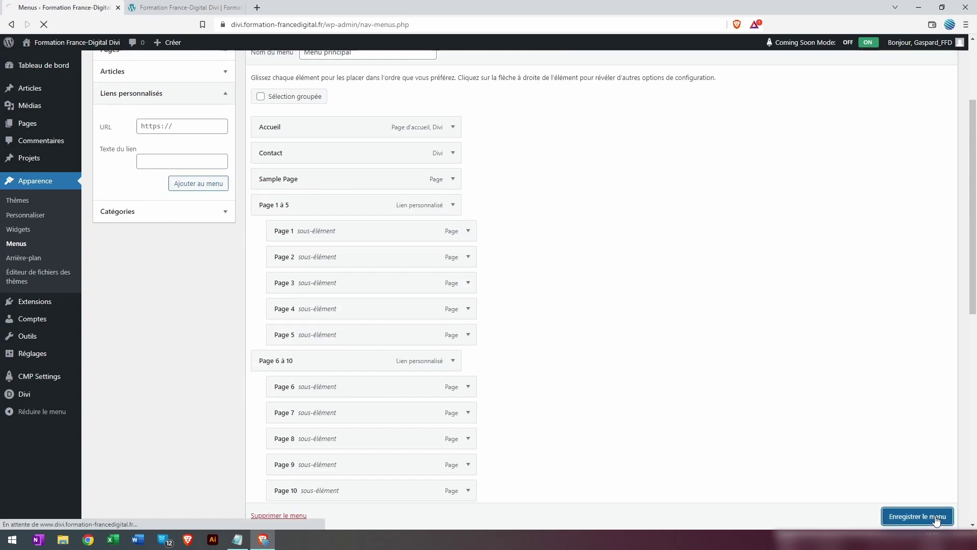
# - Reload the live site and check the dropdowns of the four page-range items in the header
pyautogui.click(141, 8)
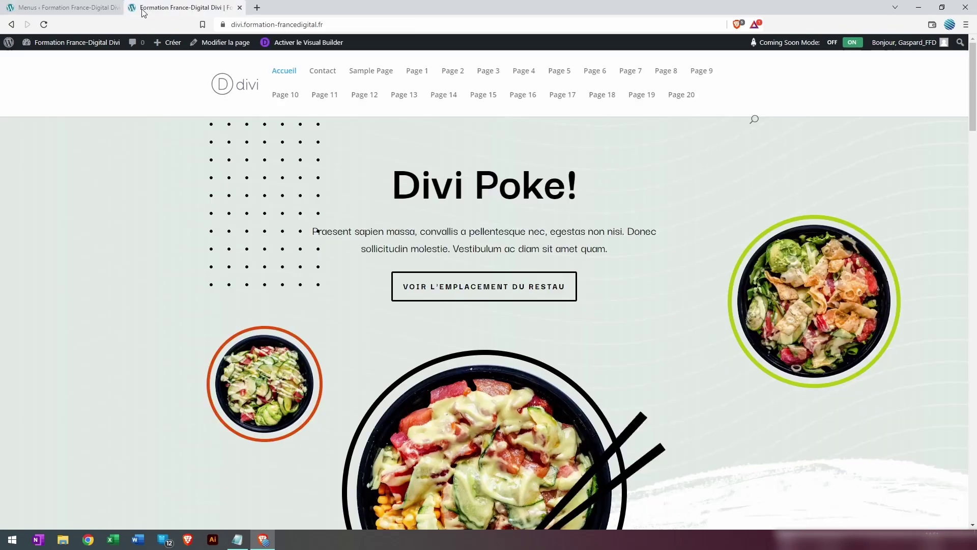
pyautogui.click(44, 25)
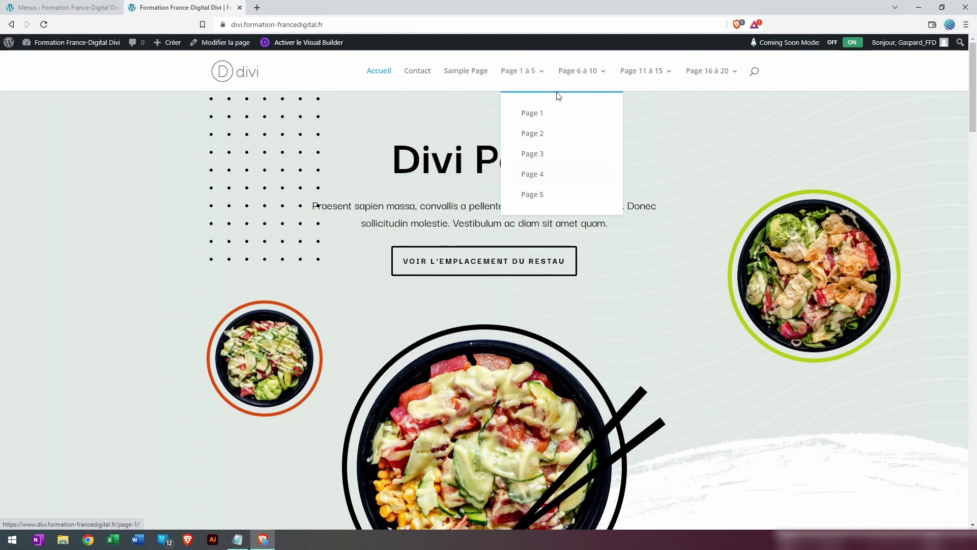
pyautogui.moveTo(575, 71)
pyautogui.moveTo(529, 75)
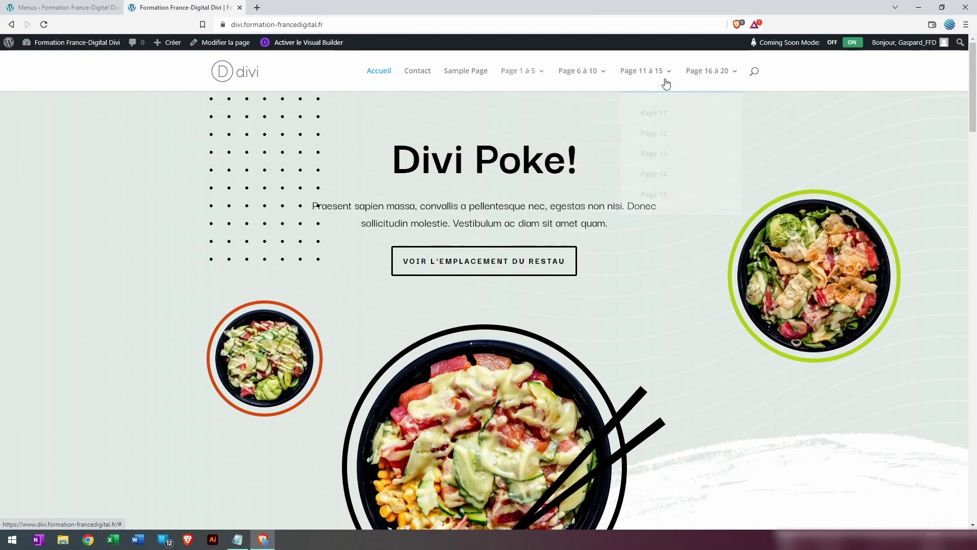
pyautogui.moveTo(714, 77)
pyautogui.moveTo(641, 80)
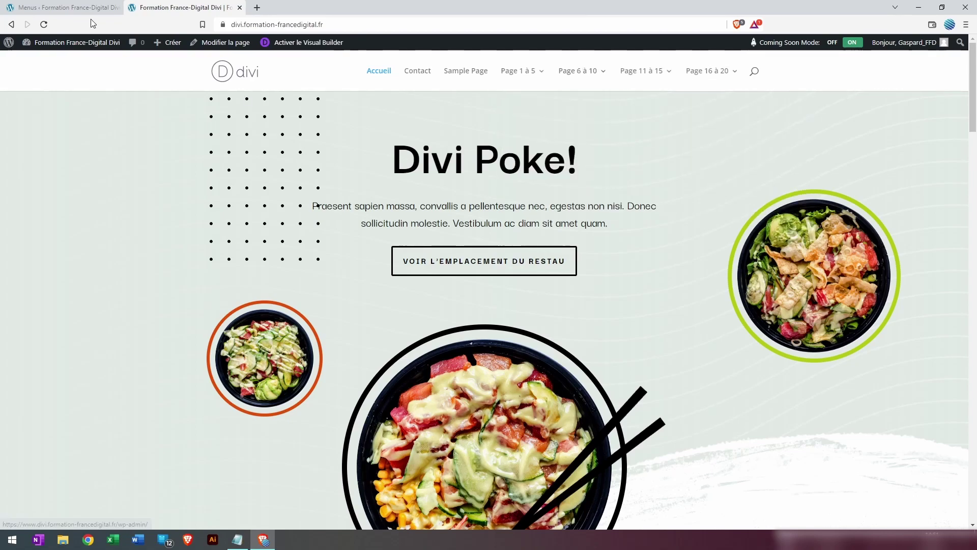
# - Return to the menu editor and add a custom link with URL # and link text "Toutes les pages"
pyautogui.click(66, 7)
pyautogui.scroll(-1, 254, 248)
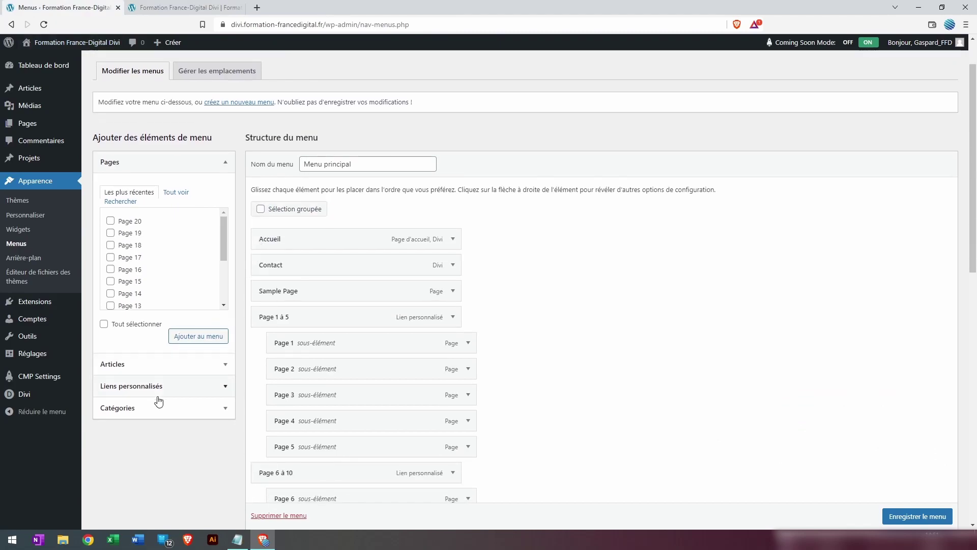
pyautogui.click(213, 385)
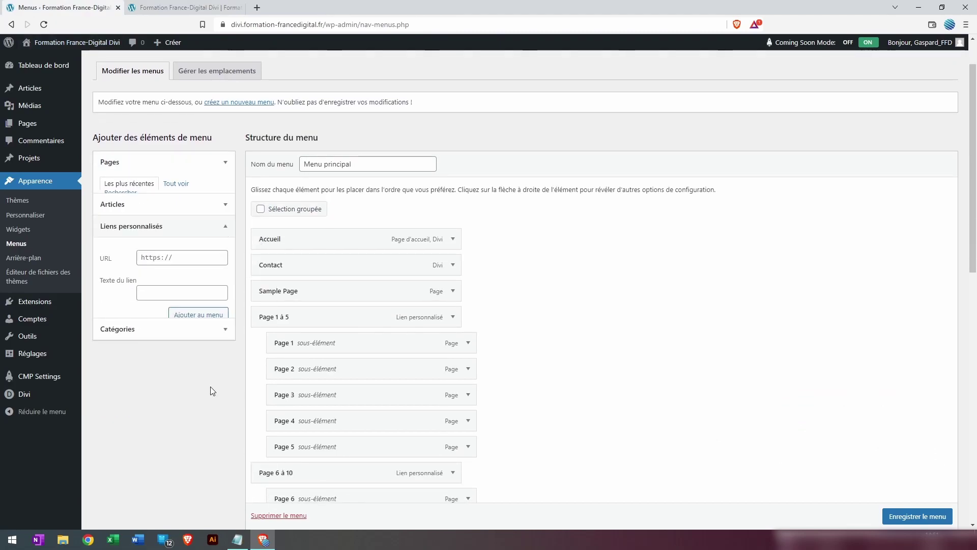
pyautogui.click(177, 237)
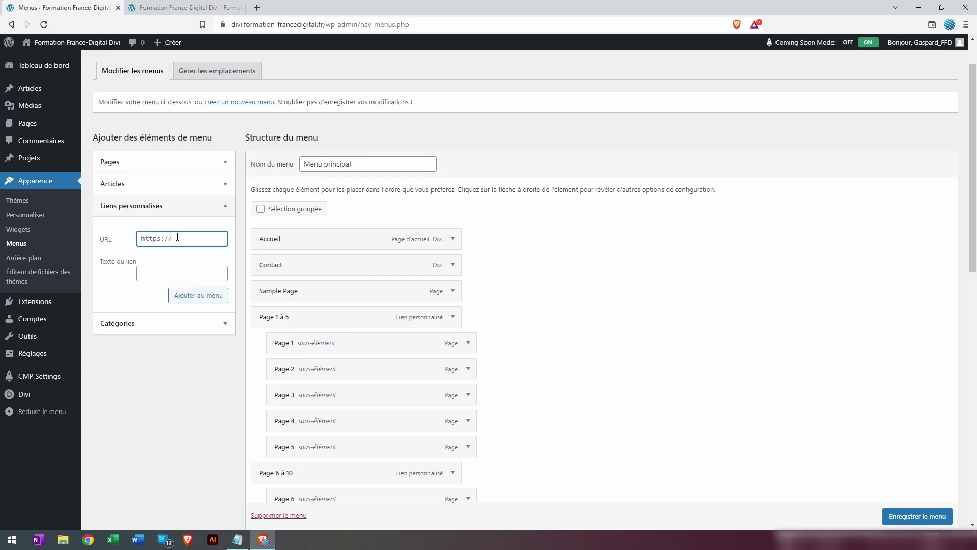
pyautogui.click(183, 273)
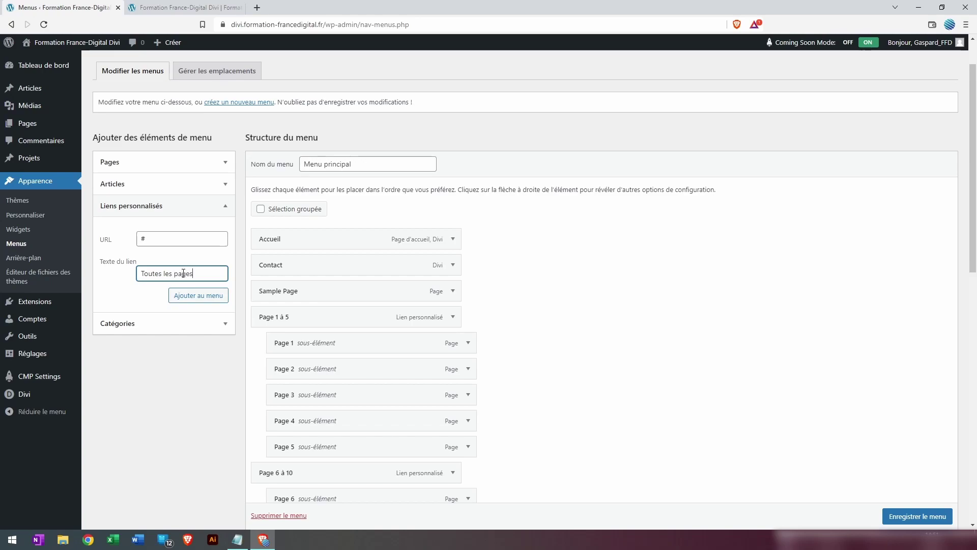
pyautogui.click(212, 299)
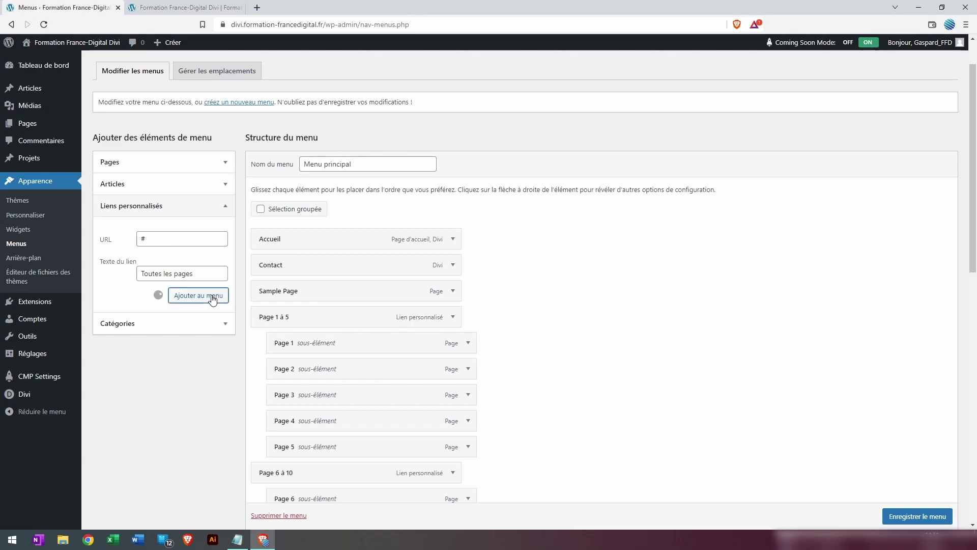
# - Move the Toutes les pages link directly above Page 1 à 5 and nest the Page 1 à 5 group under it
pyautogui.scroll(-1, 352, 297)
pyautogui.scroll(-10, 353, 296)
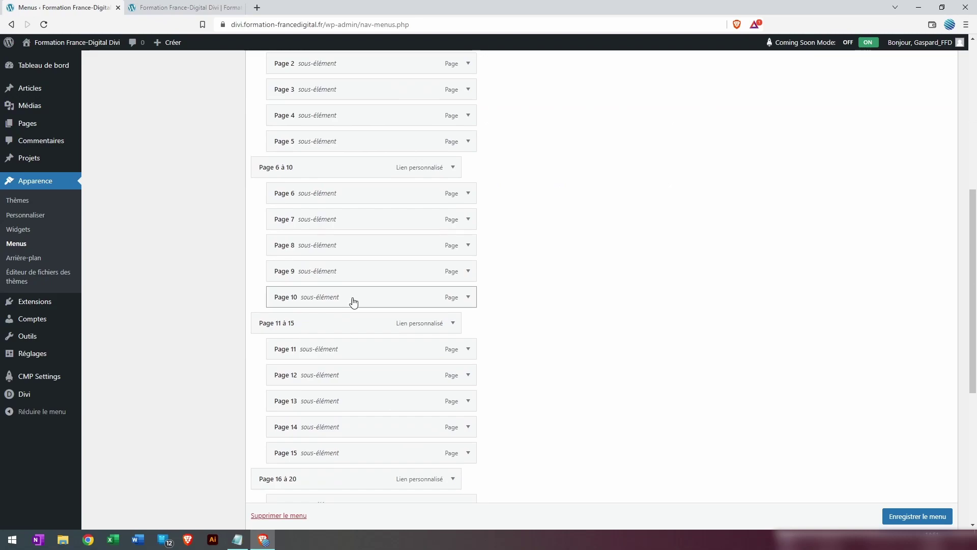
pyautogui.moveTo(301, 377); pyautogui.dragTo(291, 293)
pyautogui.scroll(10, 286, 229)
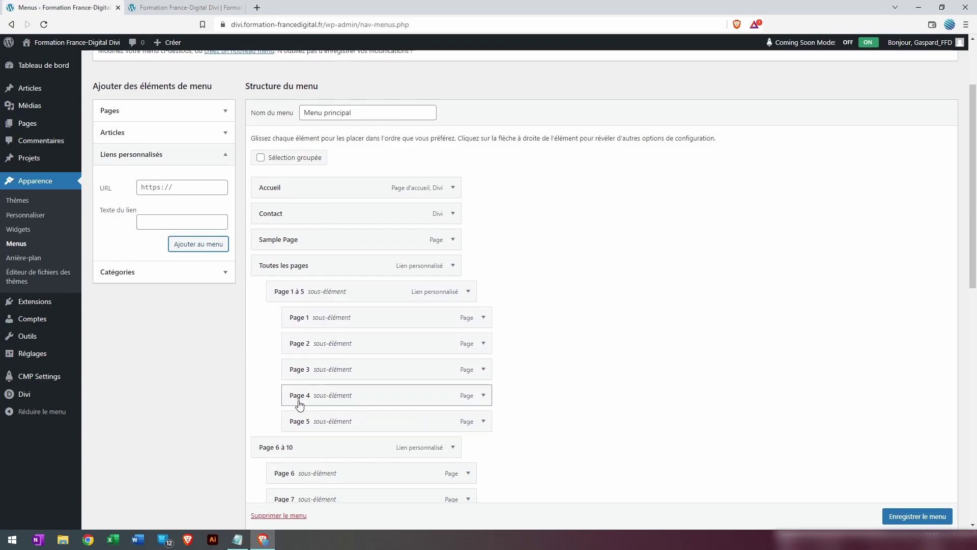
# - Nest the Page 6 à 10, Page 11 à 15 and Page 16 à 20 groups under Toutes les pages and save the menu
pyautogui.scroll(-1, 299, 404)
pyautogui.moveTo(284, 393); pyautogui.dragTo(296, 389)
pyautogui.scroll(-4, 305, 367)
pyautogui.moveTo(286, 356); pyautogui.dragTo(318, 360)
pyautogui.scroll(-3, 306, 356)
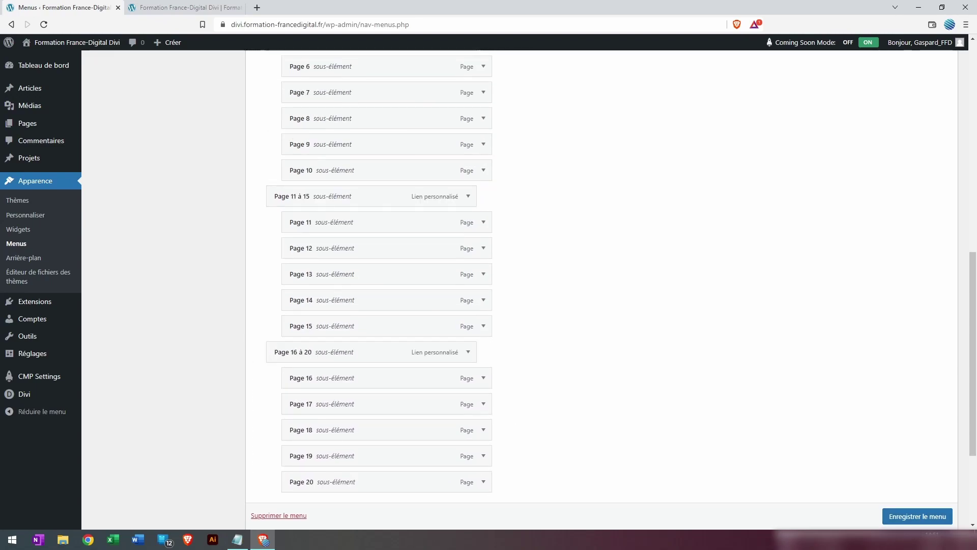
pyautogui.click(926, 516)
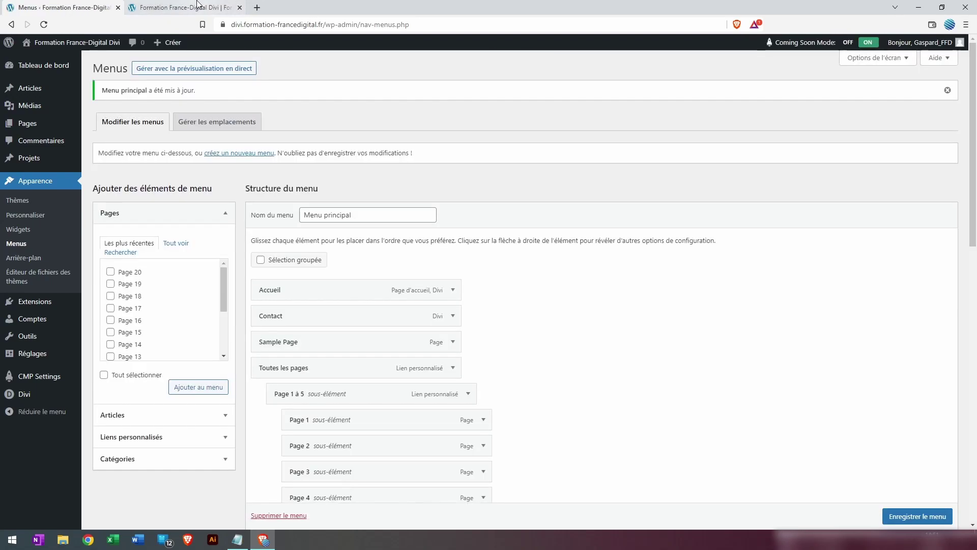
# - Reload the live site and check the Toutes les pages dropdown and the submenus of its page-range groups
pyautogui.click(230, 7)
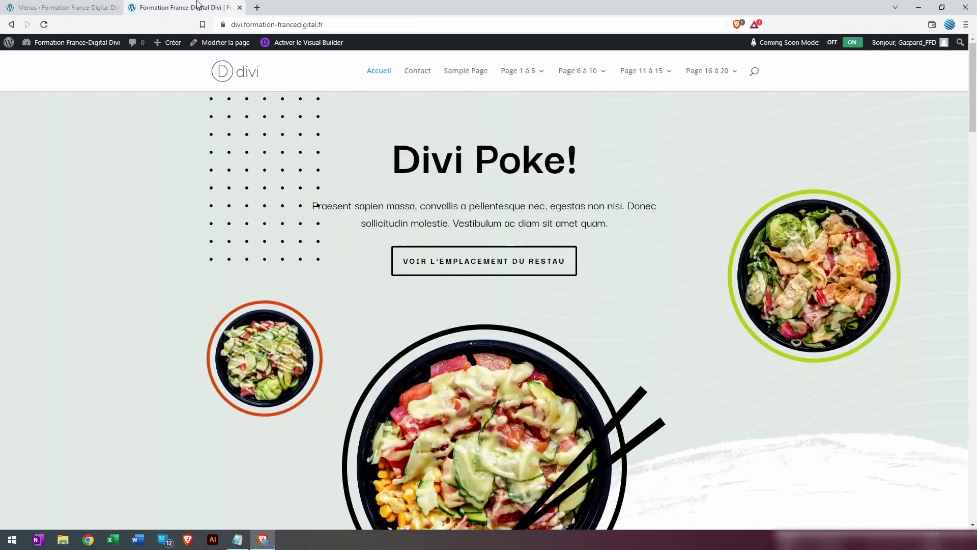
pyautogui.click(44, 24)
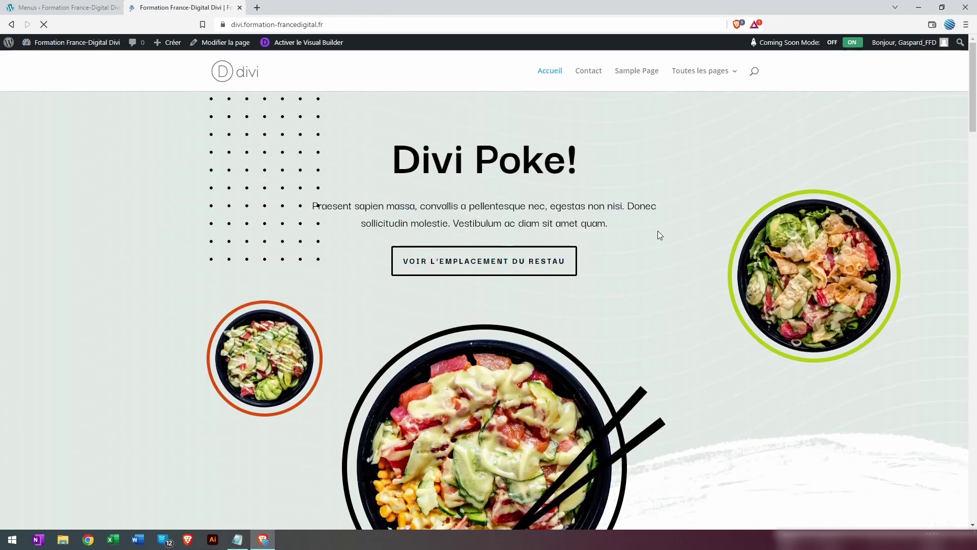
pyautogui.moveTo(697, 71)
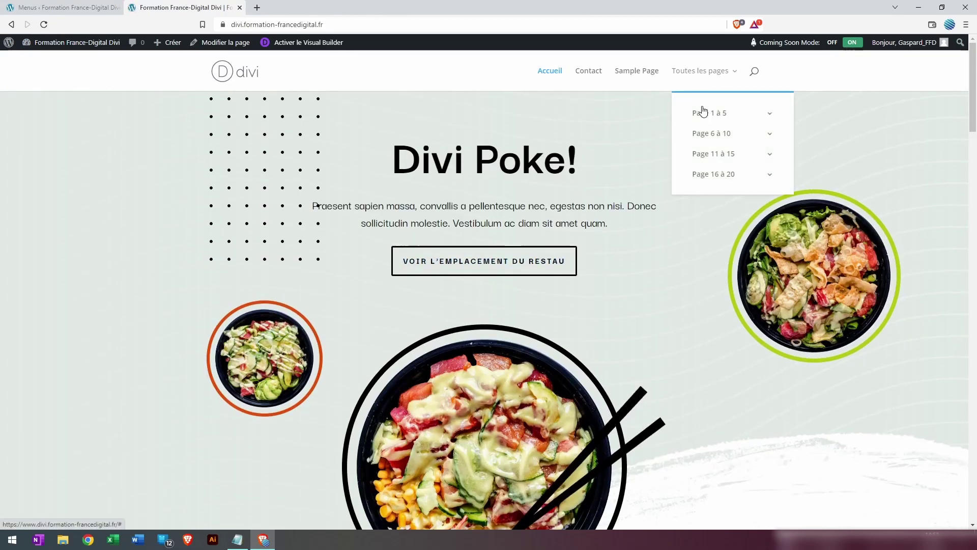
pyautogui.moveTo(703, 112)
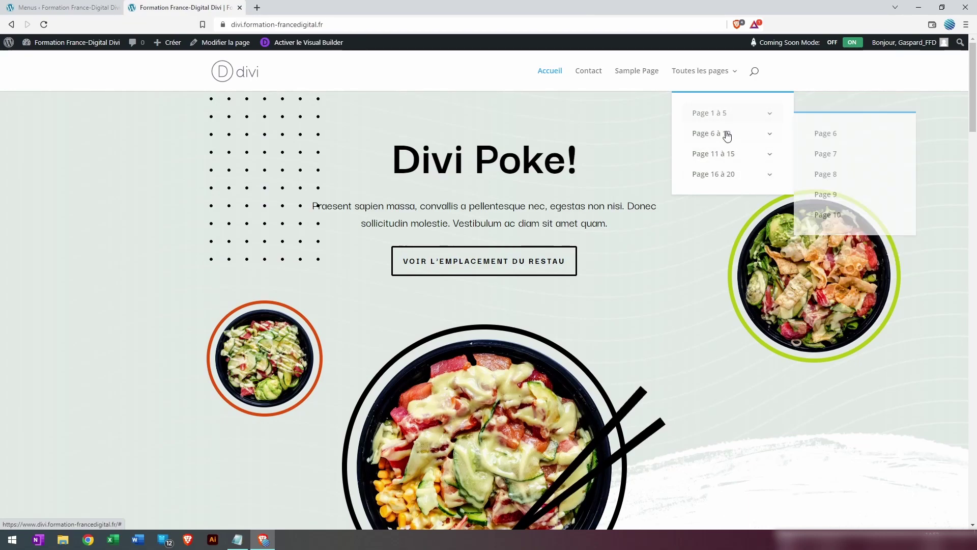
pyautogui.moveTo(729, 159)
pyautogui.moveTo(729, 178)
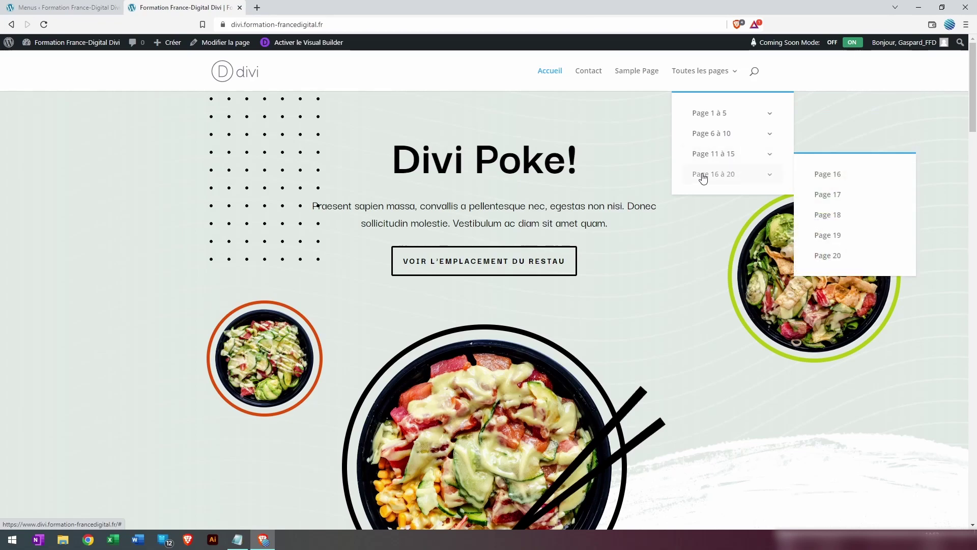
# - Return to the menu editor and make sure Classes CSS is enabled among the advanced menu properties in the screen options
pyautogui.click(58, 8)
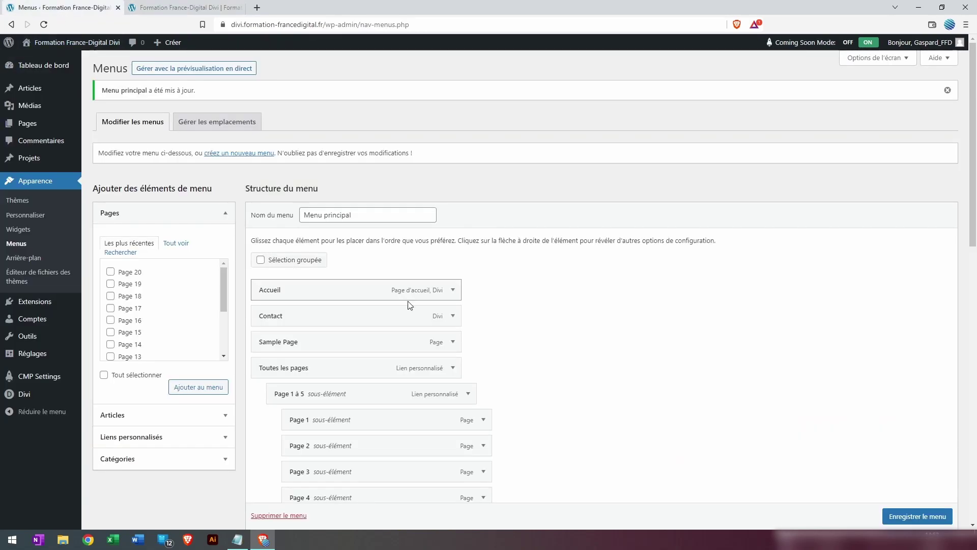
pyautogui.scroll(-2, 445, 285)
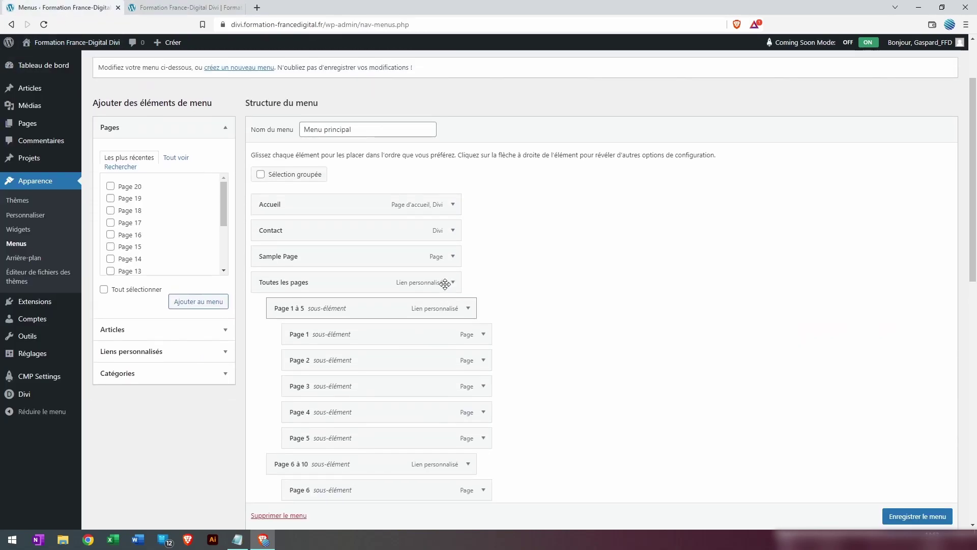
pyautogui.scroll(2, 448, 285)
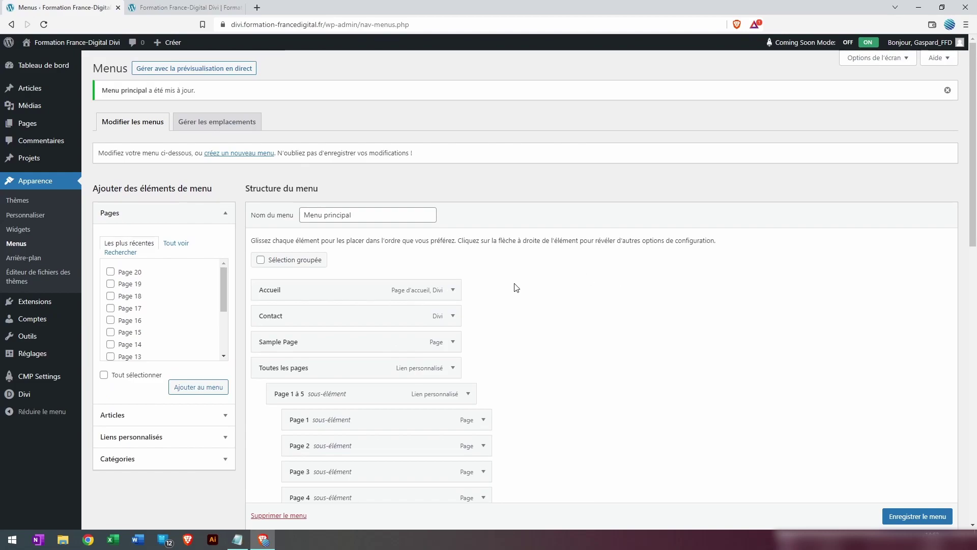
pyautogui.click(875, 60)
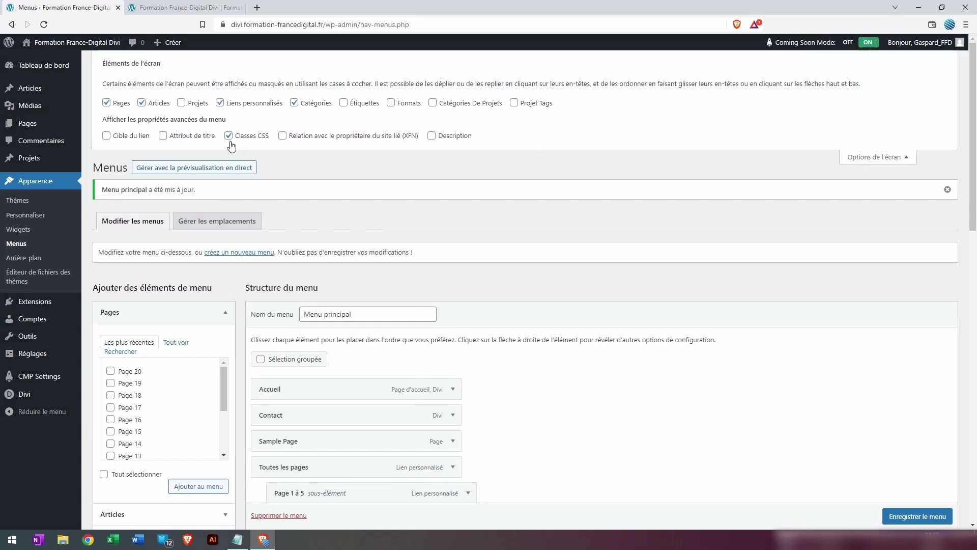
pyautogui.moveTo(237, 141); pyautogui.dragTo(270, 142)
# - Give the Toutes les pages item the CSS class mega-menu and save the menu
pyautogui.scroll(-4, 630, 203)
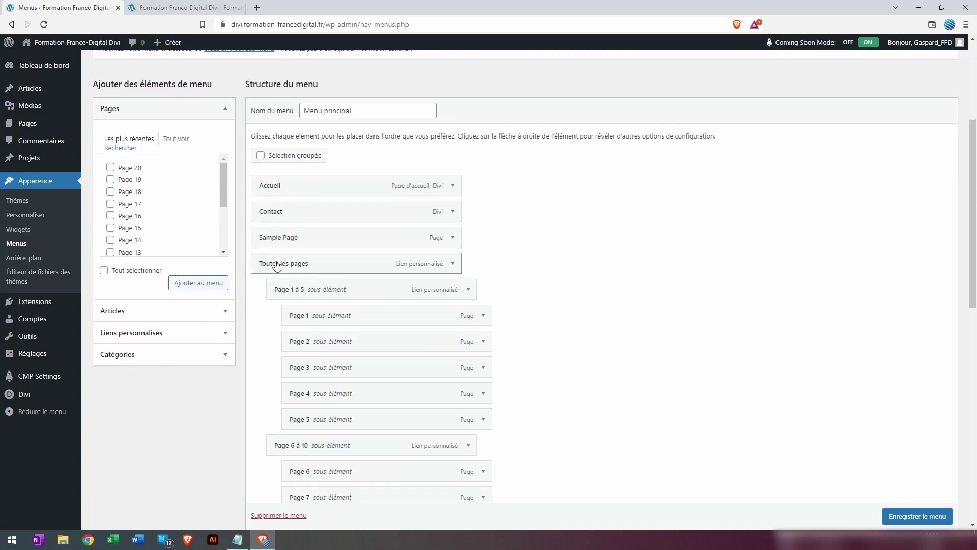
pyautogui.click(453, 263)
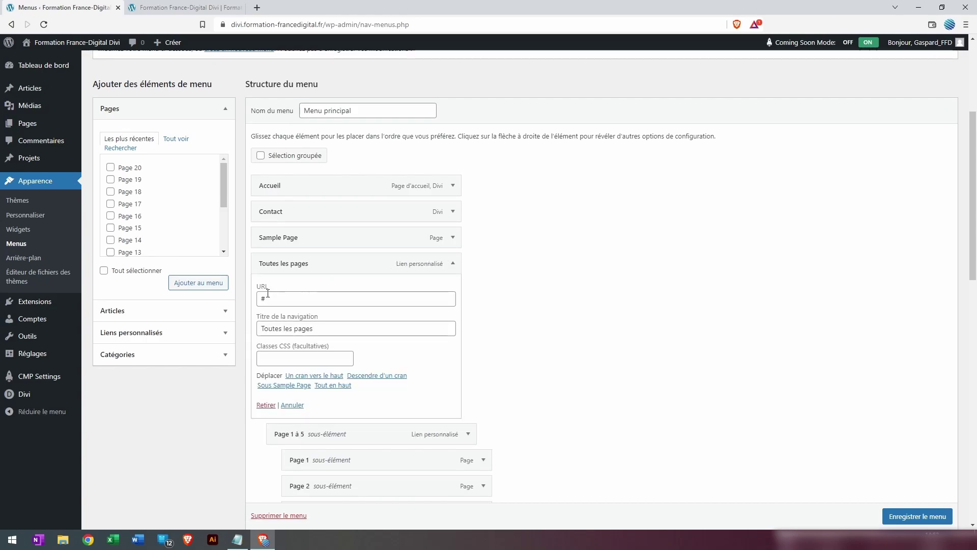
pyautogui.scroll(-1, 304, 300)
pyautogui.moveTo(260, 297); pyautogui.dragTo(334, 300)
pyautogui.click(342, 301)
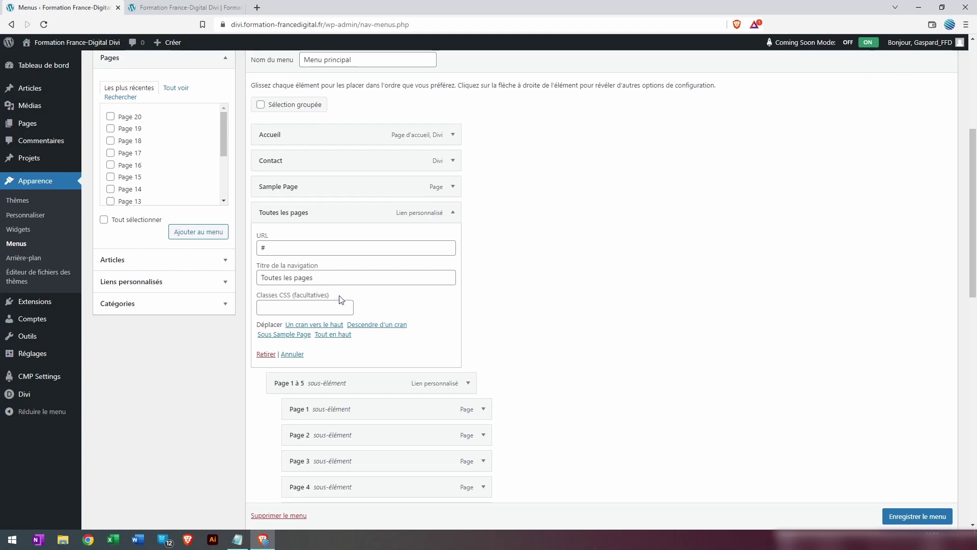
pyautogui.click(332, 303)
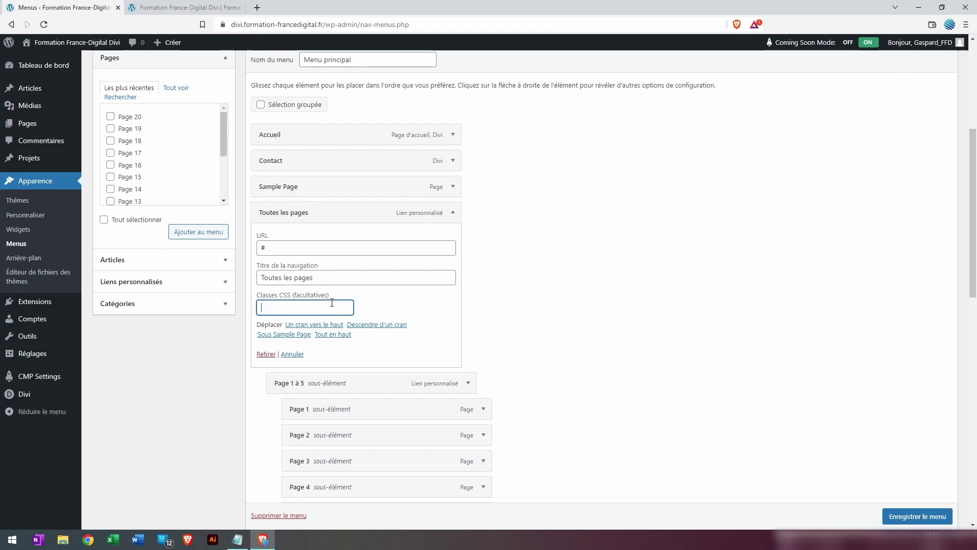
pyautogui.write('mega-menu')
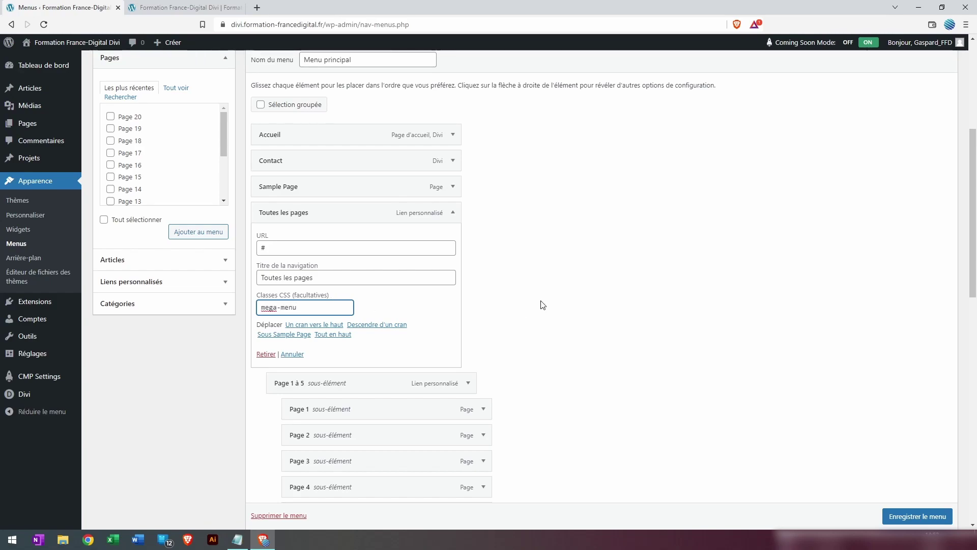
pyautogui.scroll(-1, 936, 518)
pyautogui.click(935, 518)
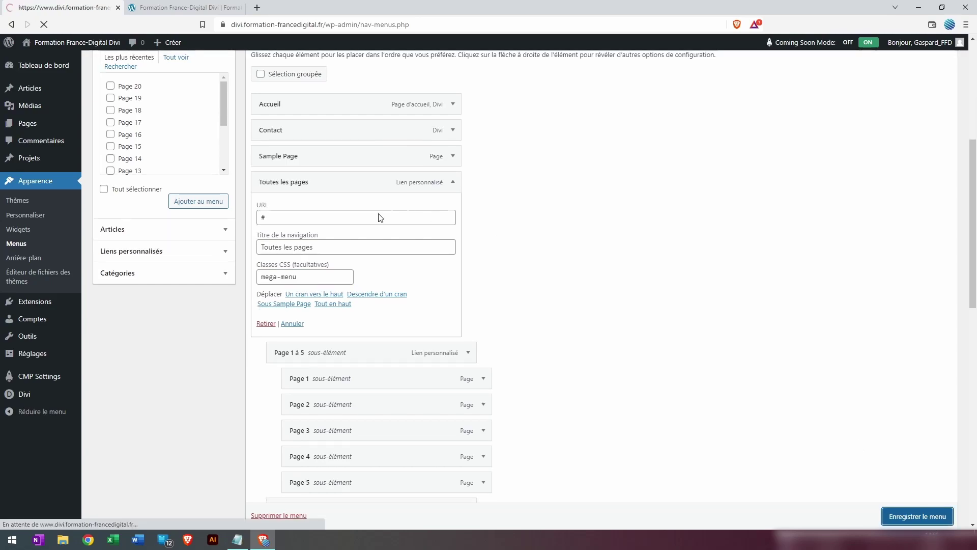
# - Reload the live site and check the layout of the Toutes les pages mega-menu
pyautogui.click(196, 8)
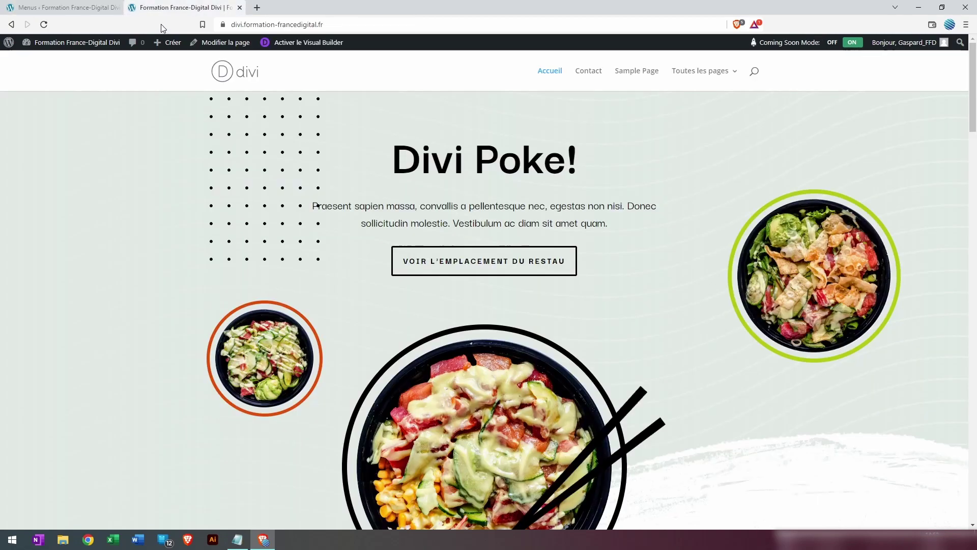
pyautogui.click(44, 23)
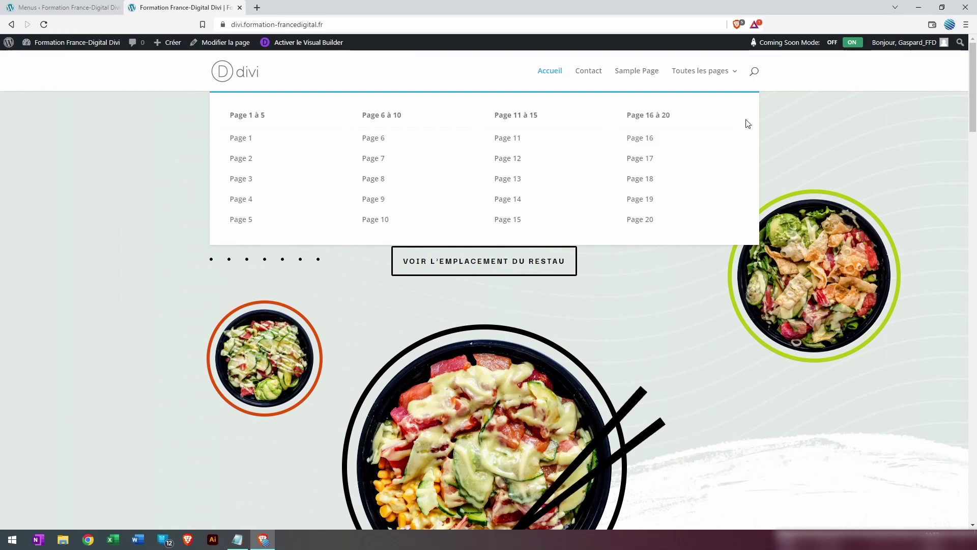
# - Go back to the menu editor and review the Classes CSS setting in the screen options
pyautogui.click(78, 14)
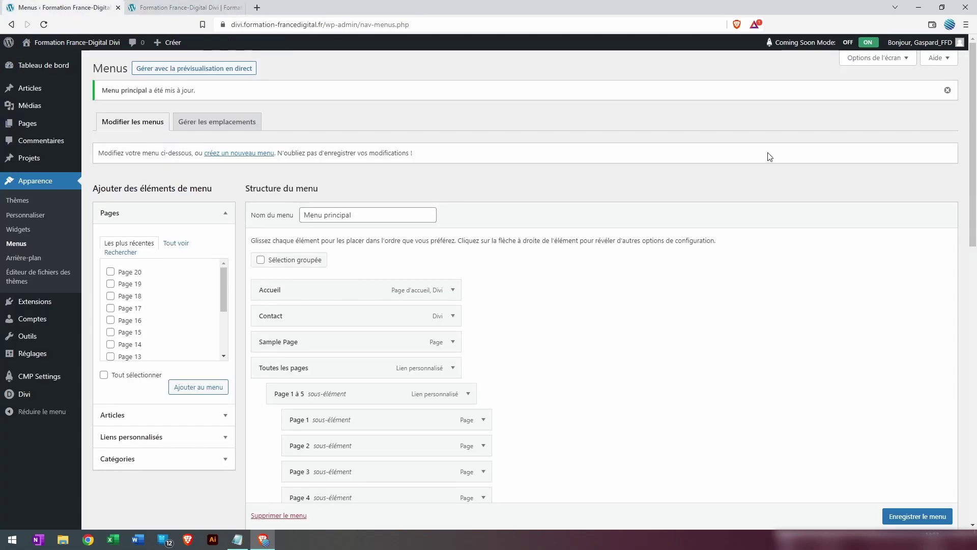
pyautogui.click(907, 60)
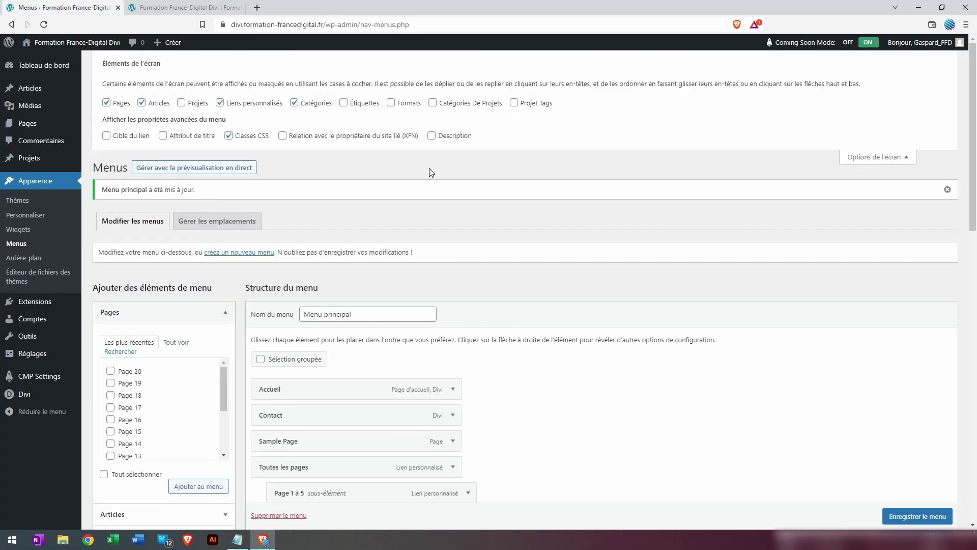
pyautogui.click(874, 159)
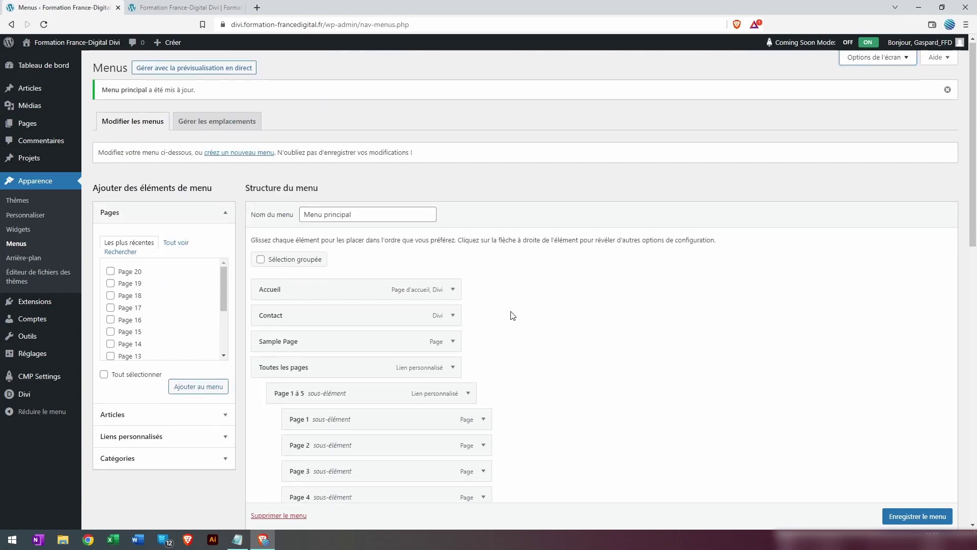
# - Review the CSS class entered on the Toutes les pages item and save the menu again
pyautogui.scroll(-1, 512, 314)
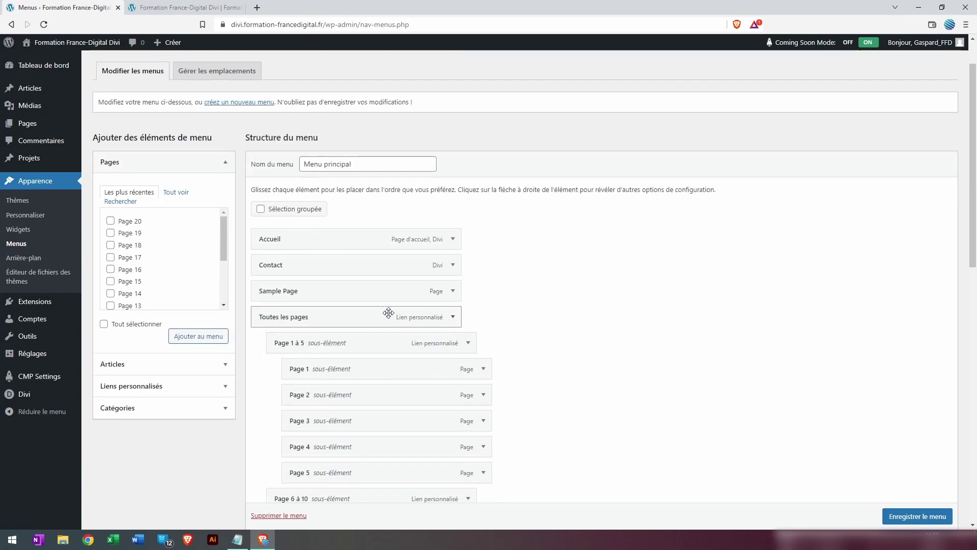
pyautogui.click(453, 318)
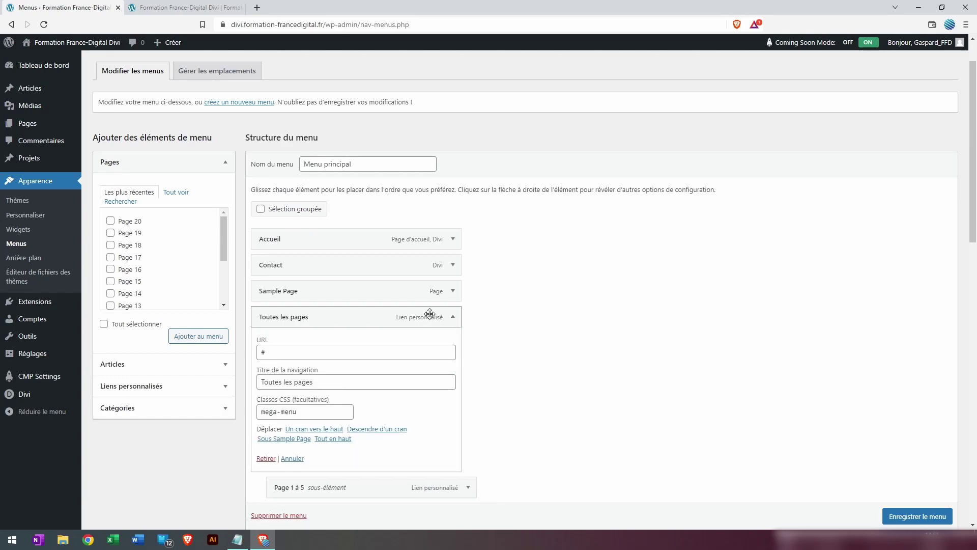
pyautogui.scroll(-1, 474, 316)
pyautogui.click(298, 359)
pyautogui.moveTo(299, 360); pyautogui.dragTo(261, 361)
pyautogui.click(277, 361)
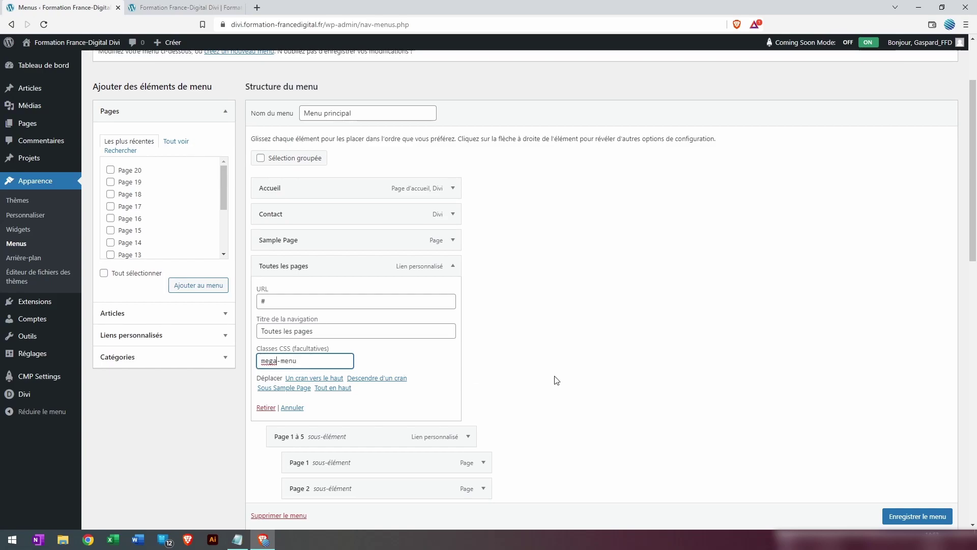
pyautogui.click(917, 516)
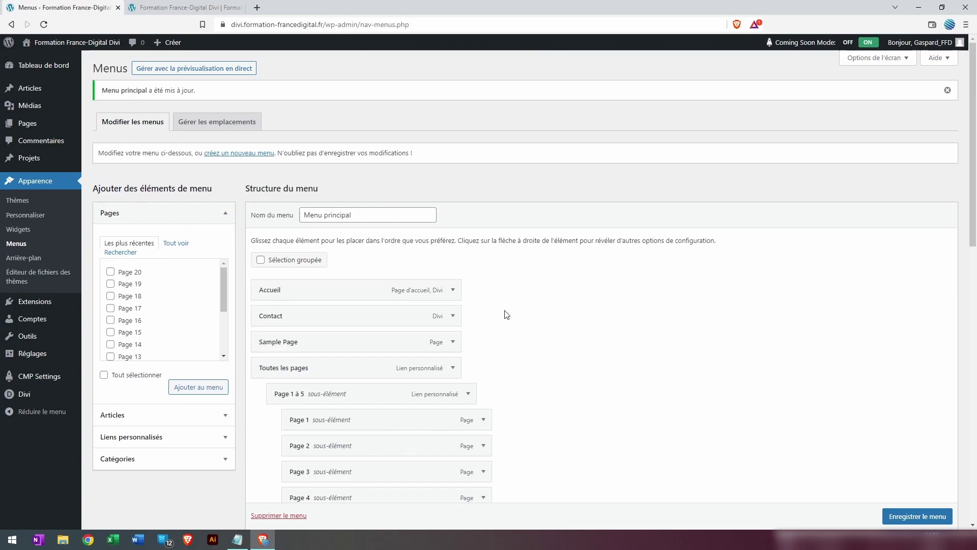
# - Open the media library and examine the details of the three coloured page-range images
pyautogui.scroll(-3, 506, 314)
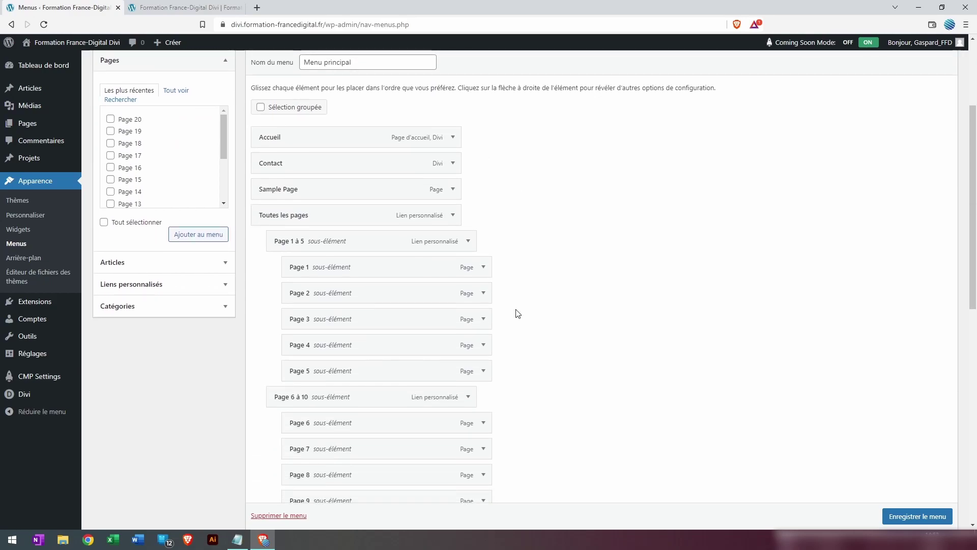
pyautogui.scroll(2, 518, 314)
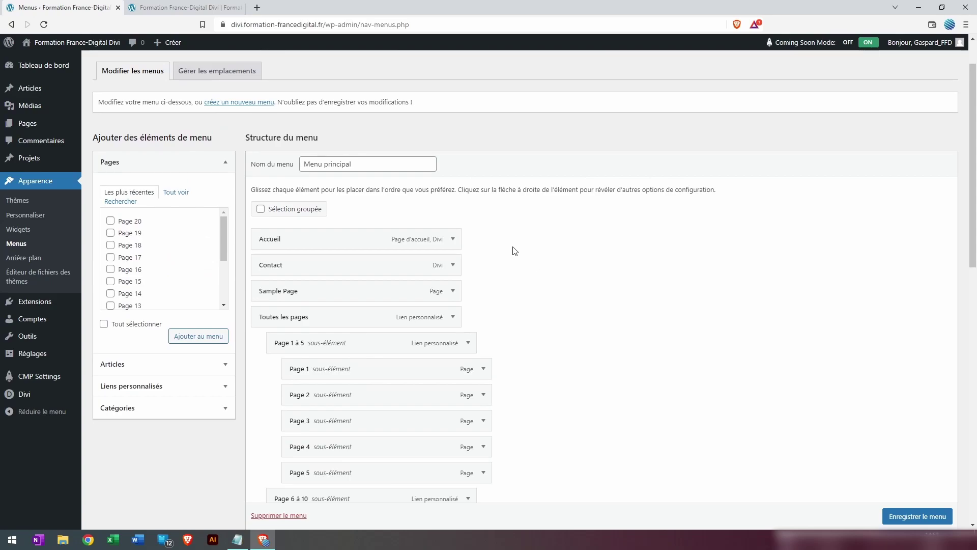
pyautogui.click(31, 105)
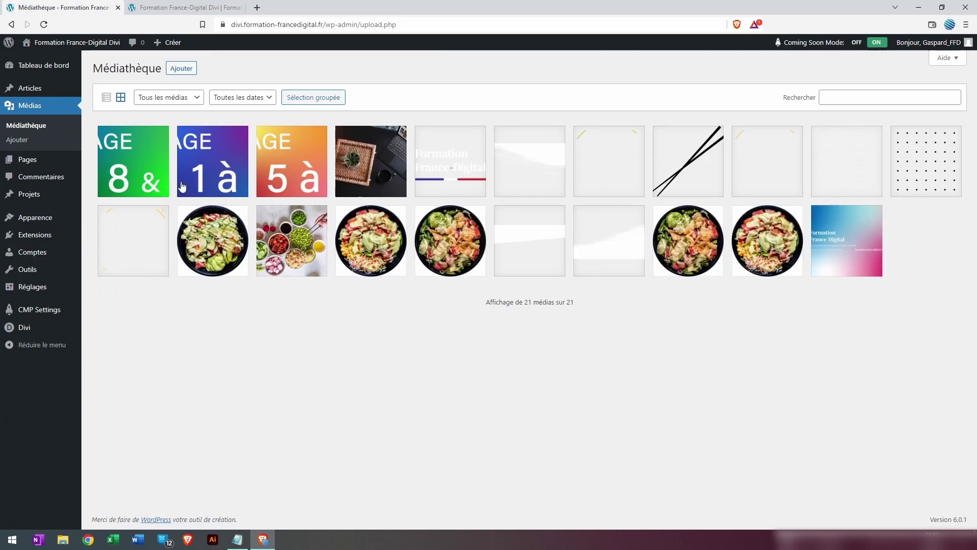
pyautogui.click(135, 173)
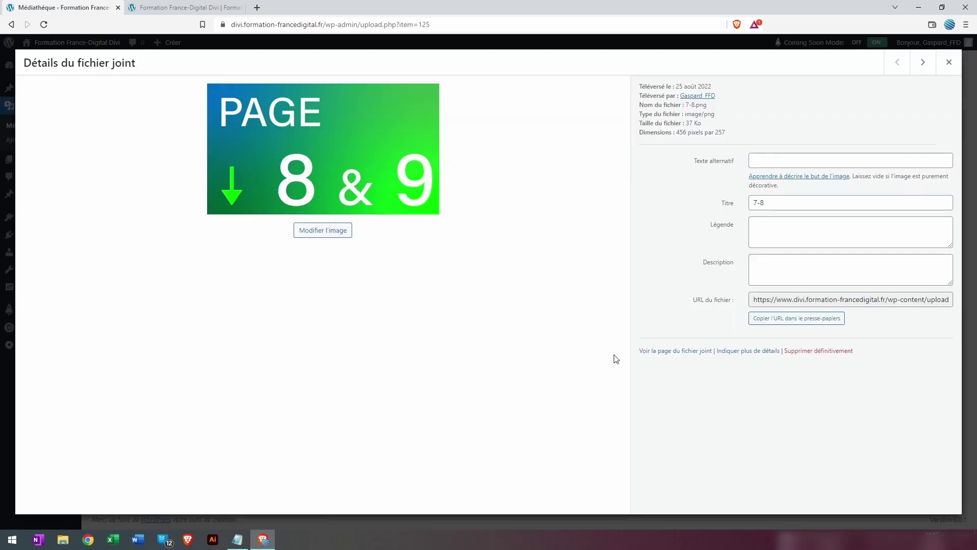
pyautogui.press('Right')
pyautogui.press('Right')
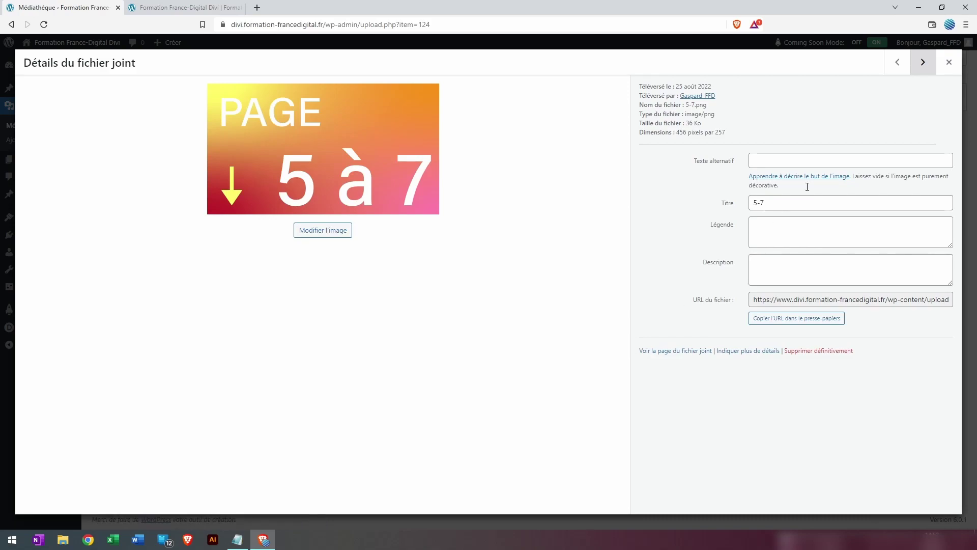
pyautogui.click(948, 62)
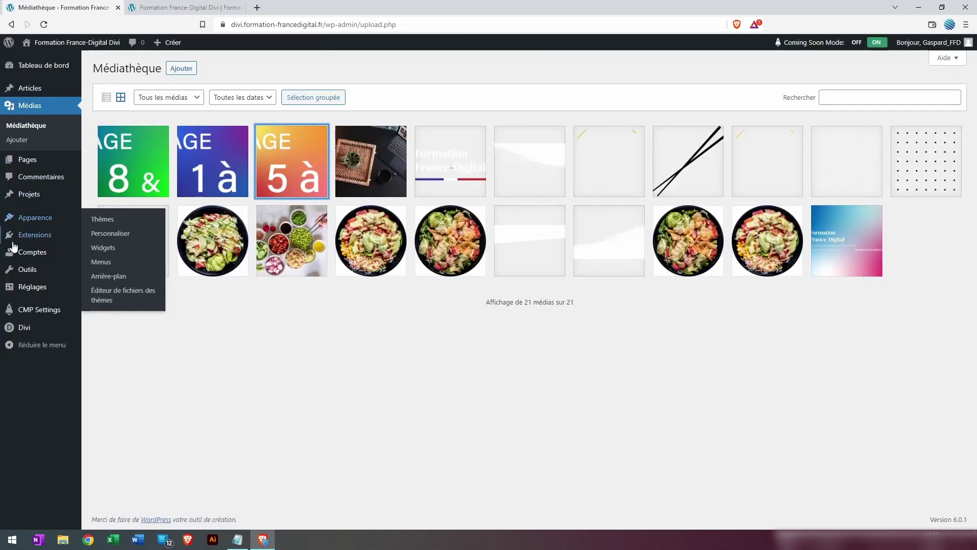
# - Return to the menu editor and expand the settings of the Page 1 à 5 item
pyautogui.moveTo(38, 222)
pyautogui.click(117, 263)
pyautogui.scroll(-3, 475, 274)
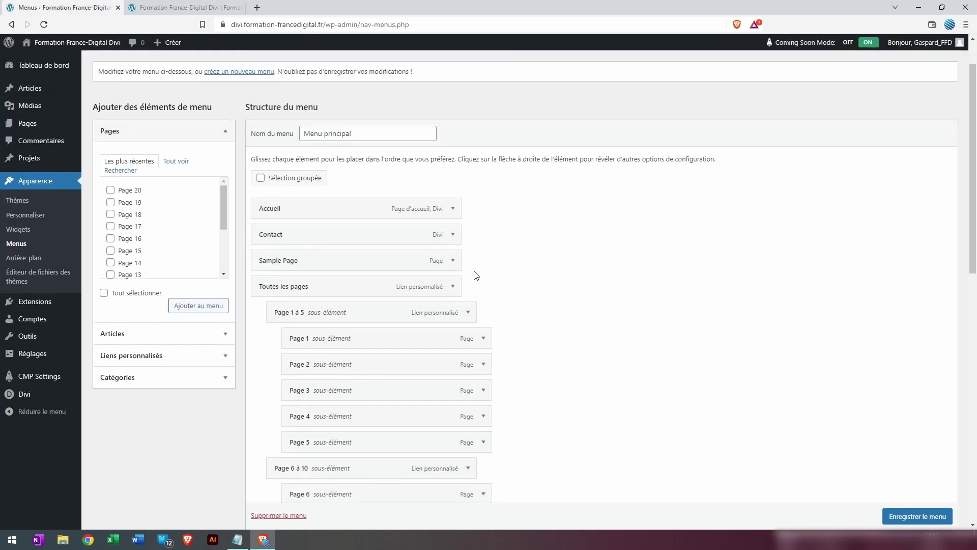
pyautogui.scroll(1, 551, 248)
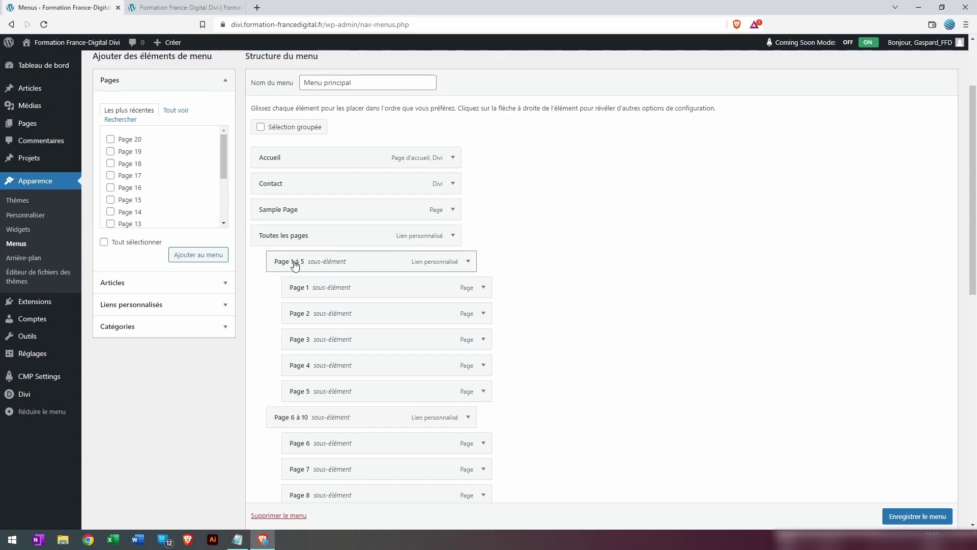
pyautogui.click(468, 263)
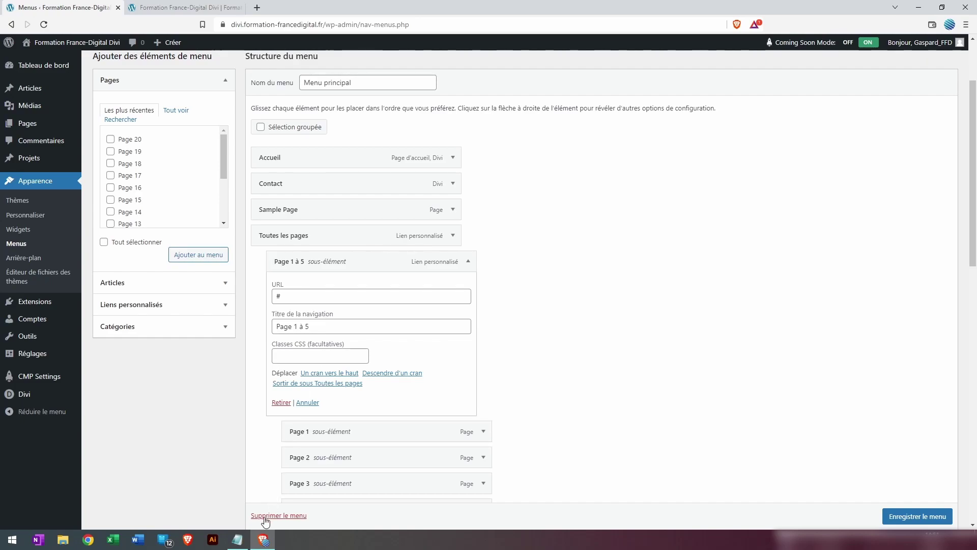
# - Switch to Notepad, copy the HTML image snippet containing "placez le lien url de votre image ici", and return to the menu editor
pyautogui.click(237, 539)
pyautogui.moveTo(313, 256); pyautogui.dragTo(750, 257)
pyautogui.hotkey('ctrl', 'c')
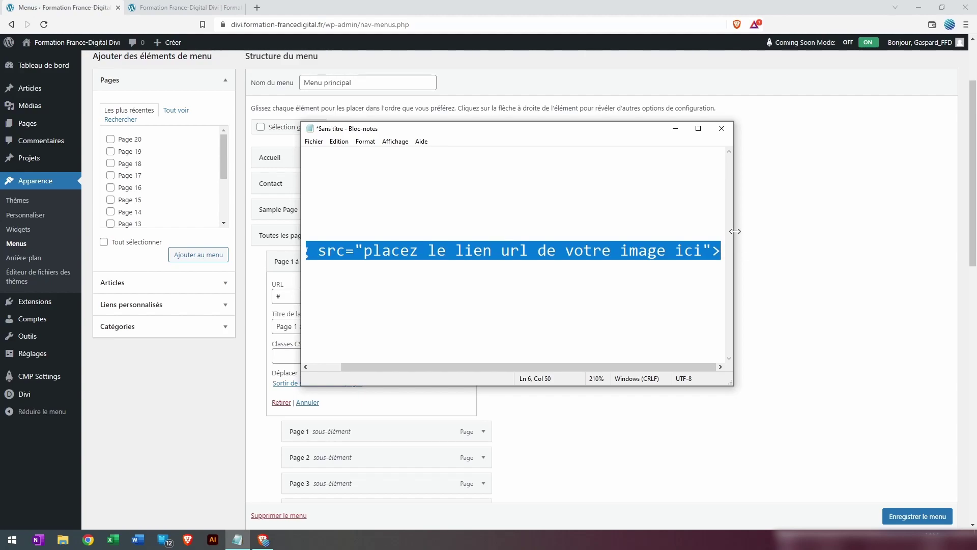
pyautogui.click(770, 181)
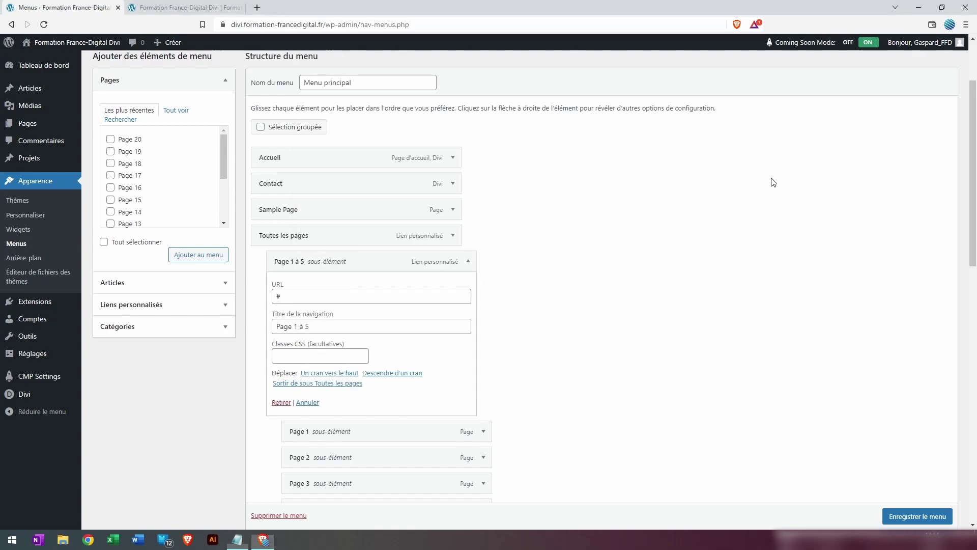
# - Replace the Page 1 à 5 item's navigation title with the copied image snippet and clear its URL
pyautogui.moveTo(310, 326); pyautogui.dragTo(271, 329)
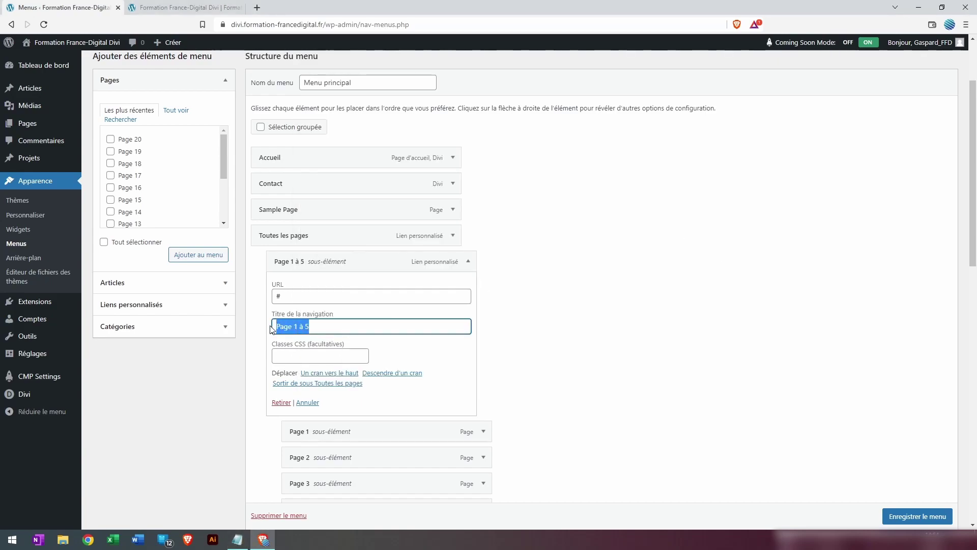
pyautogui.hotkey('ctrl', 'v')
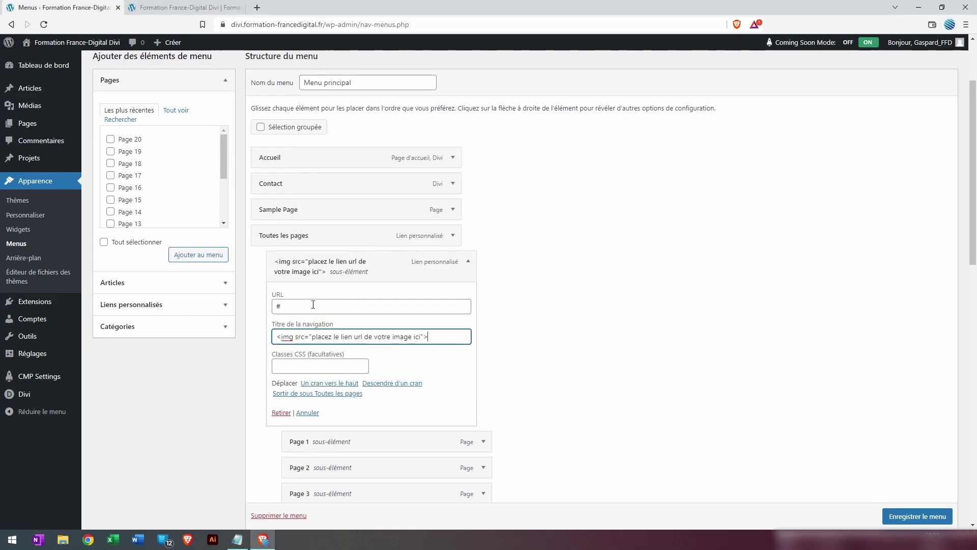
pyautogui.moveTo(310, 307); pyautogui.dragTo(272, 311)
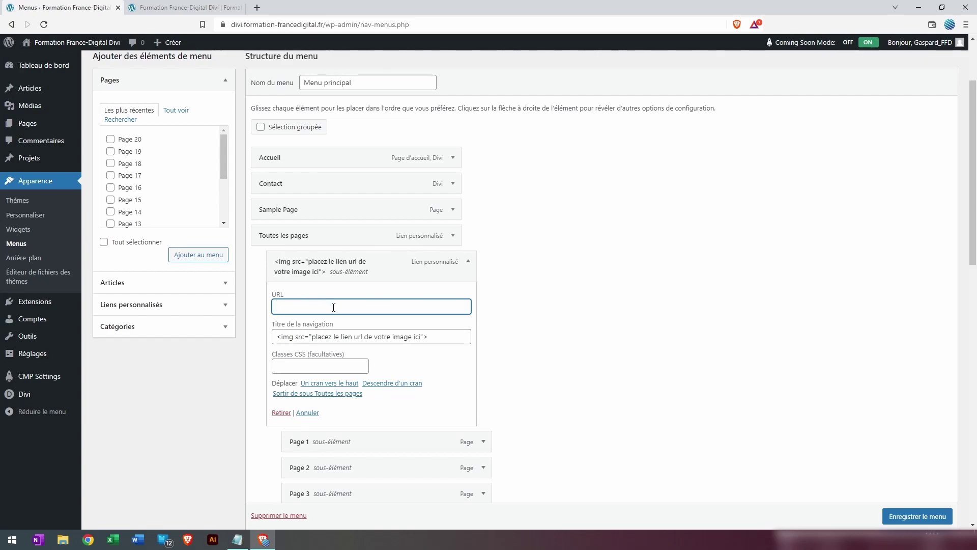
# - Review the placeholder text inside the snippet of the navigation title and save the menu
pyautogui.click(312, 340)
pyautogui.moveTo(321, 339); pyautogui.dragTo(417, 343)
pyautogui.click(445, 339)
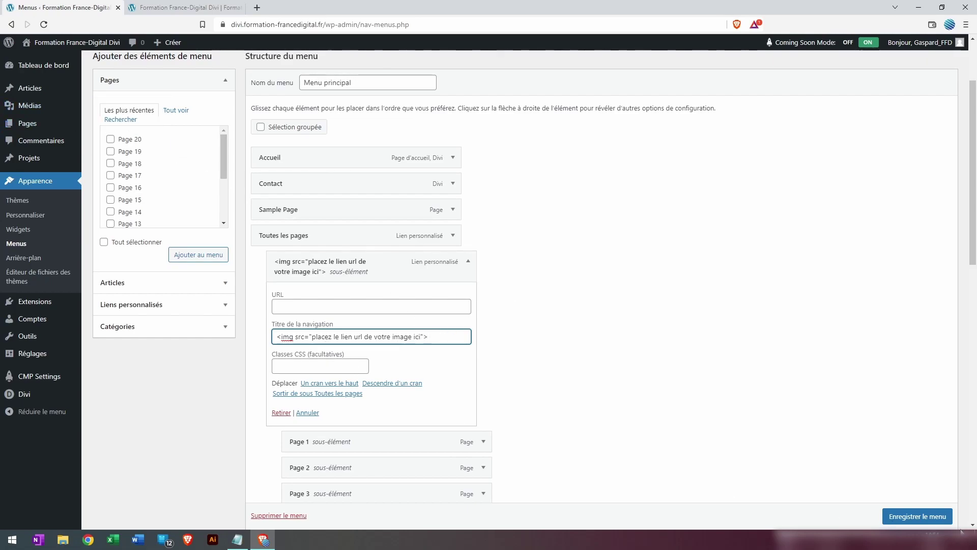
pyautogui.scroll(-1, 921, 512)
pyautogui.click(922, 516)
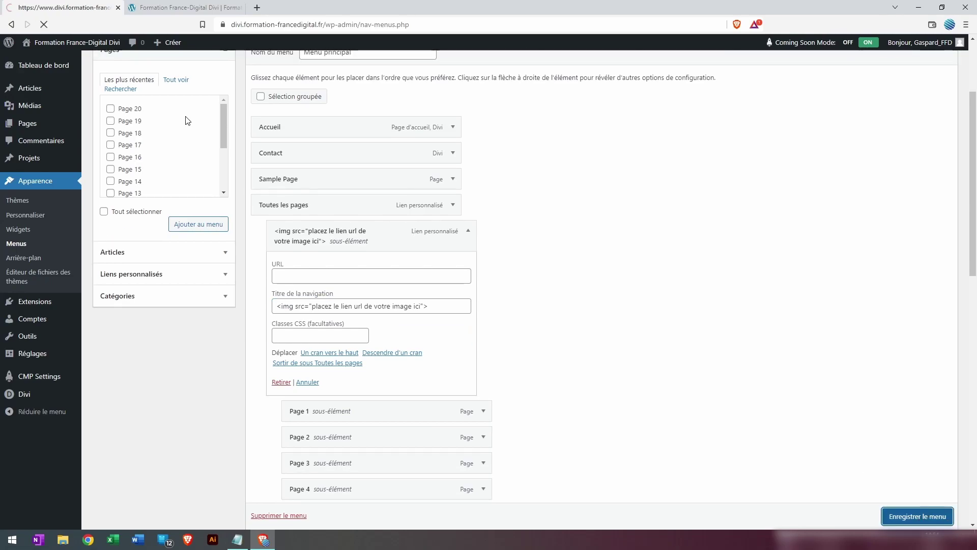
# - Open the media library and copy the file URL of the blue-purple "PAGE 1 à 4" image, 1-4.png
pyautogui.click(42, 108)
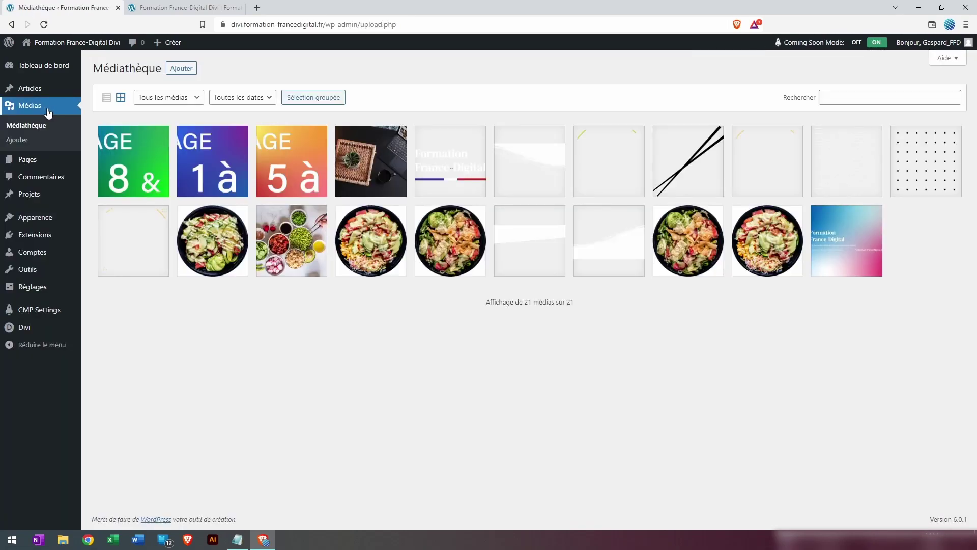
pyautogui.click(221, 153)
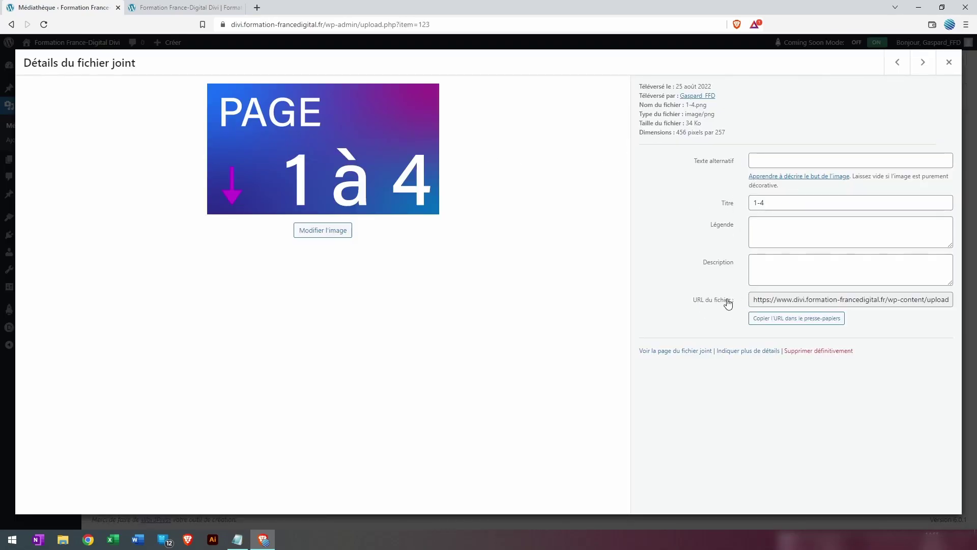
pyautogui.moveTo(695, 303); pyautogui.dragTo(742, 301)
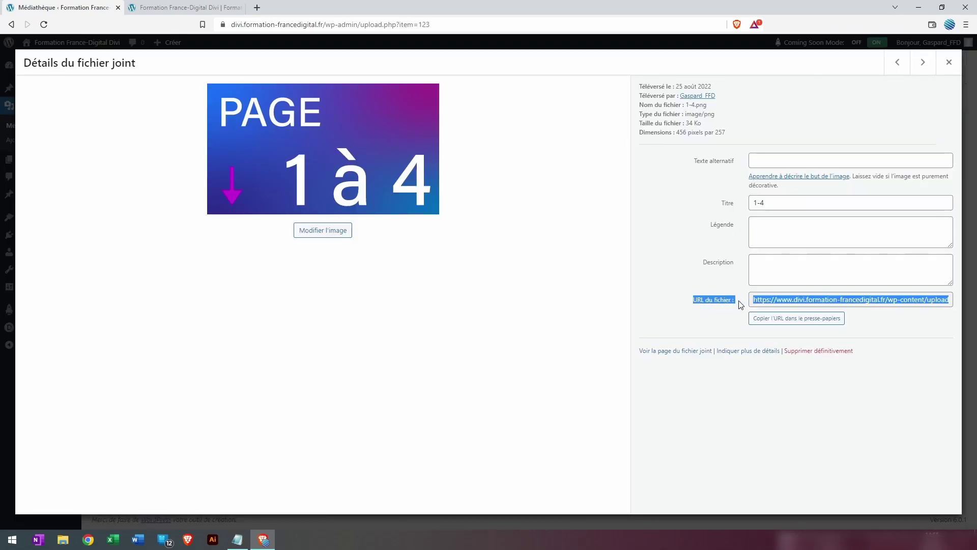
pyautogui.click(801, 326)
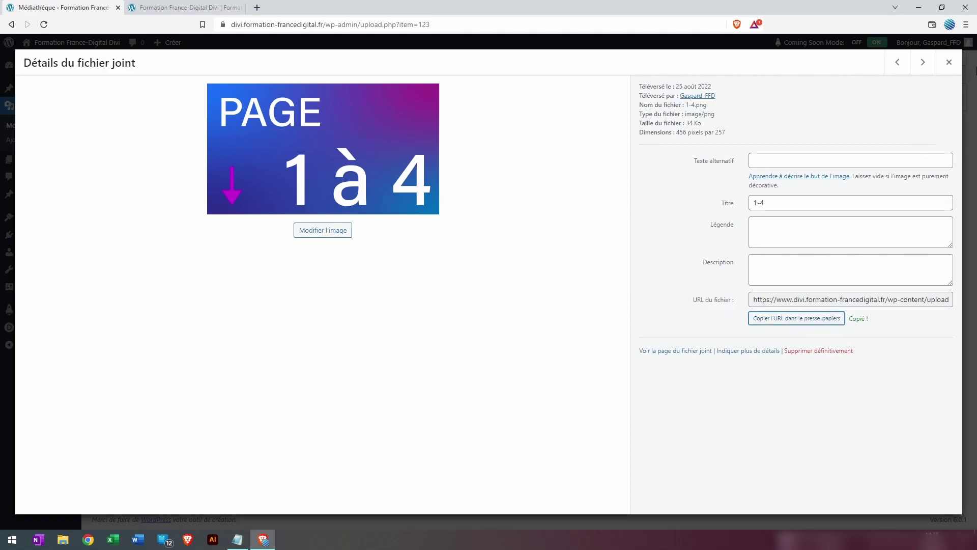
pyautogui.click(948, 63)
# - Back in the menu editor, replace "placez le lien url de votre image ici" in the first group's title with the copied image URL and save the menu
pyautogui.moveTo(42, 222)
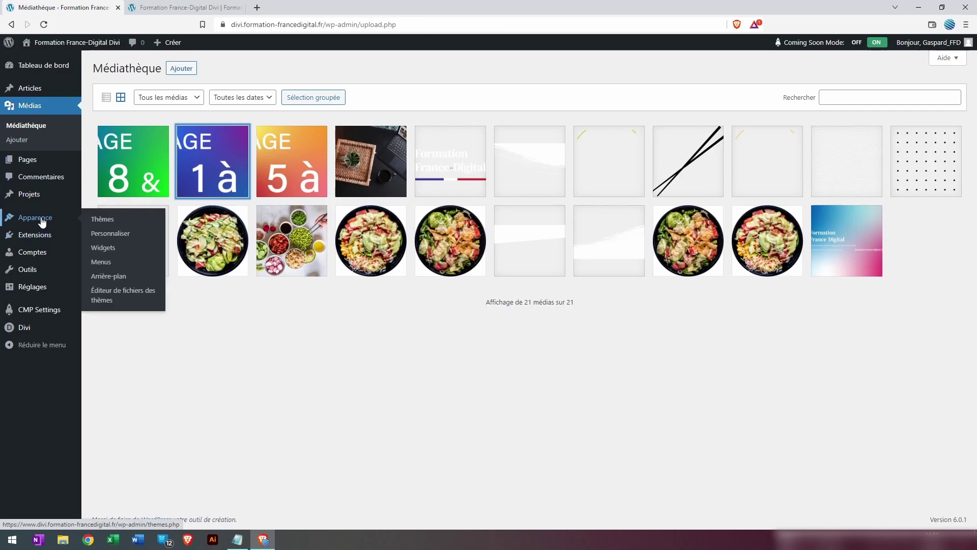
pyautogui.click(117, 262)
pyautogui.scroll(-1, 410, 260)
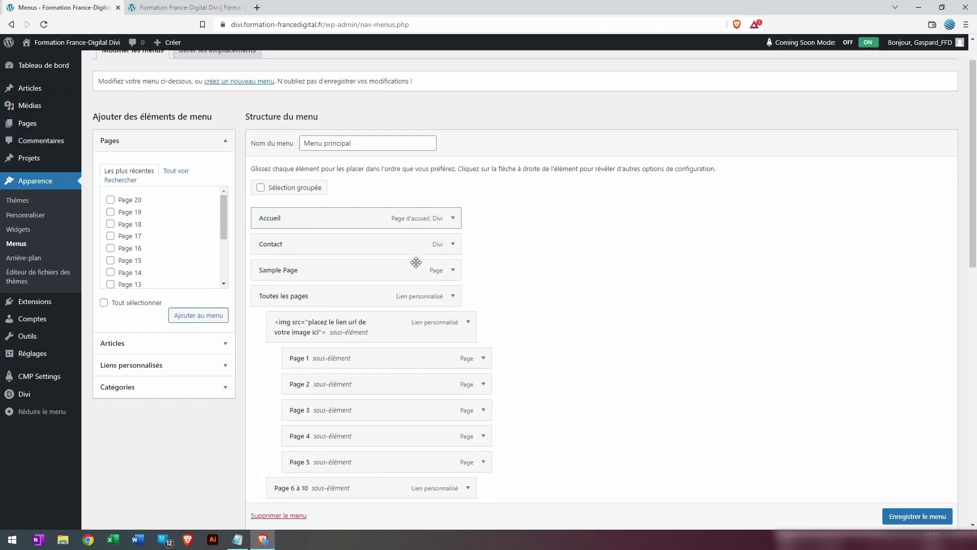
pyautogui.click(468, 313)
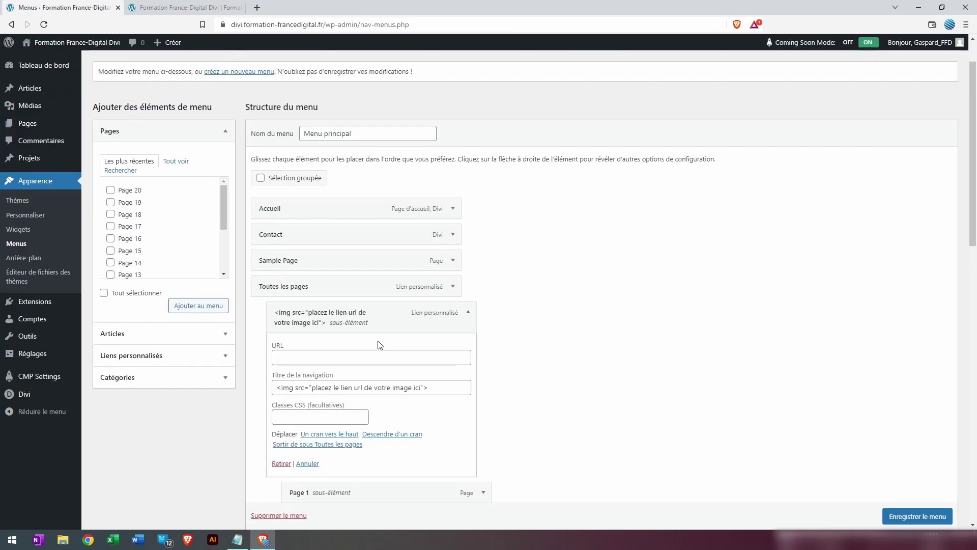
pyautogui.scroll(-1, 417, 348)
pyautogui.moveTo(421, 339); pyautogui.dragTo(324, 338)
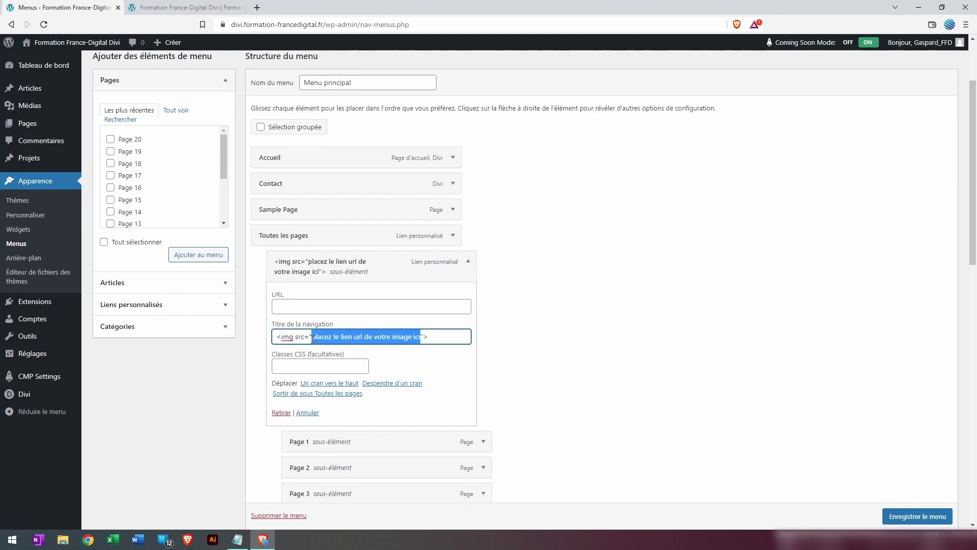
pyautogui.hotkey('ctrl', 'v')
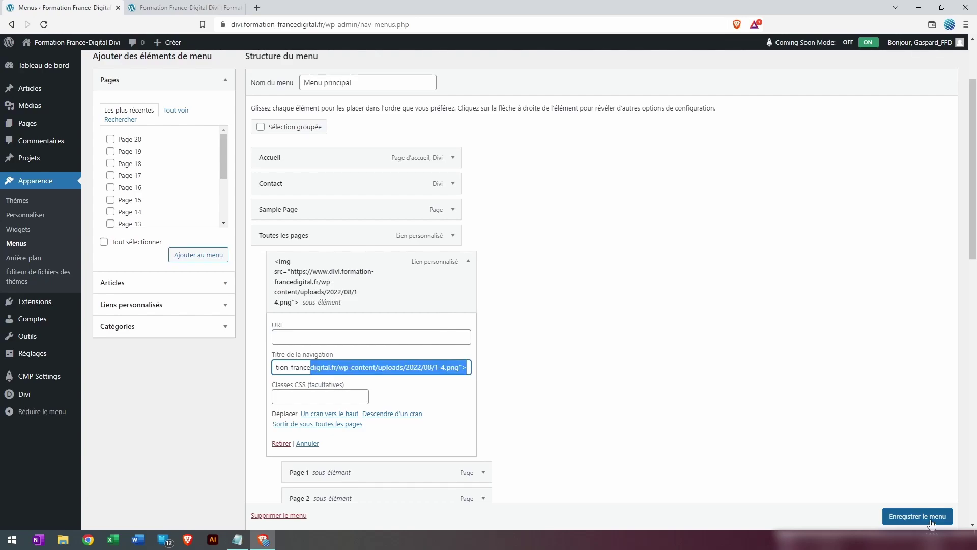
pyautogui.click(931, 519)
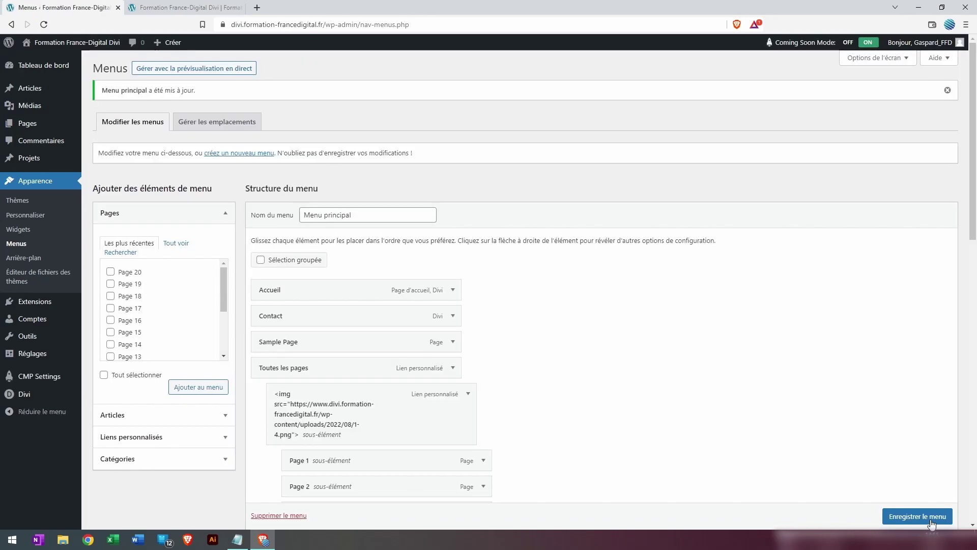
# - Reload the site's front page and check the Toutes les pages mega-menu for the group image
pyautogui.click(148, 7)
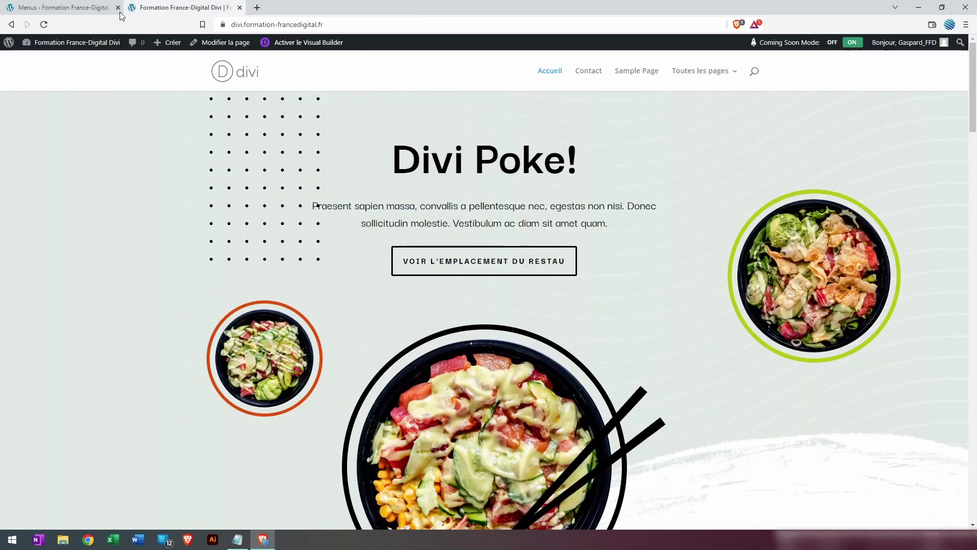
pyautogui.click(44, 24)
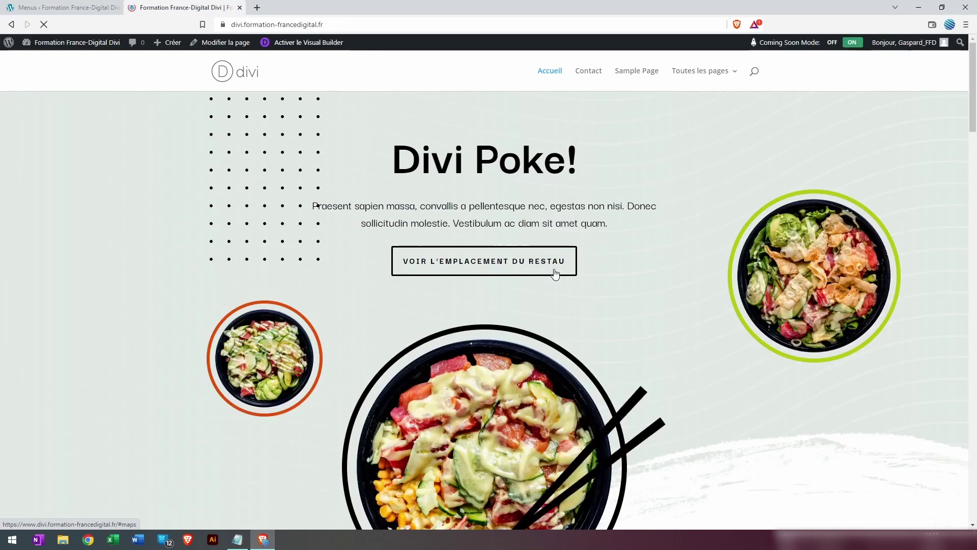
pyautogui.moveTo(692, 71)
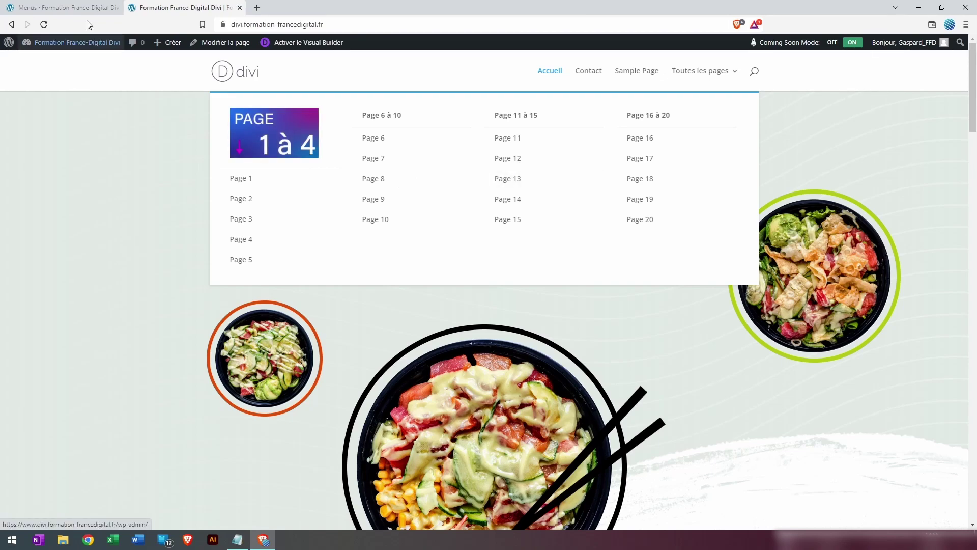
# - Return to the menu editor, expand the Page 6 à 10 item and copy the image code from the first group's navigation title
pyautogui.click(64, 7)
pyautogui.scroll(-6, 488, 285)
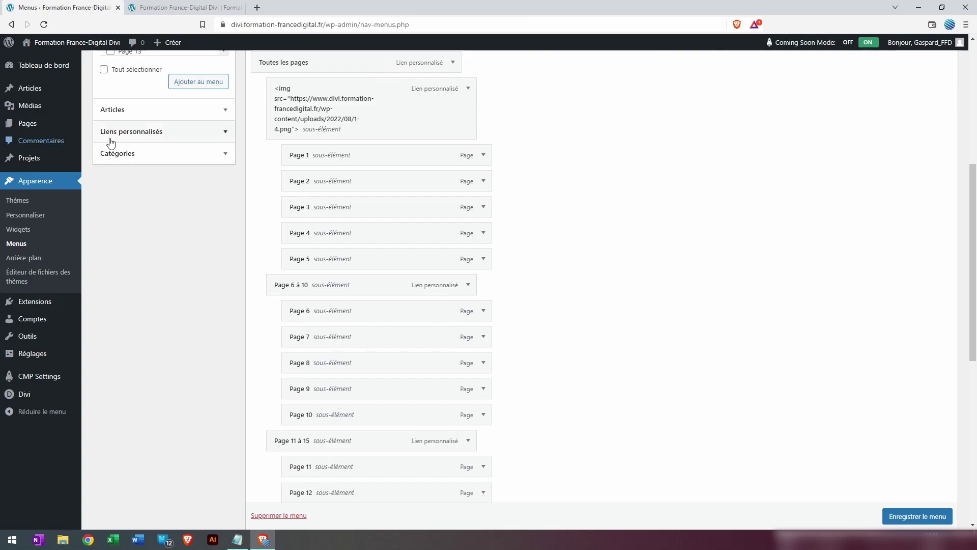
pyautogui.scroll(-1, 456, 245)
pyautogui.click(467, 234)
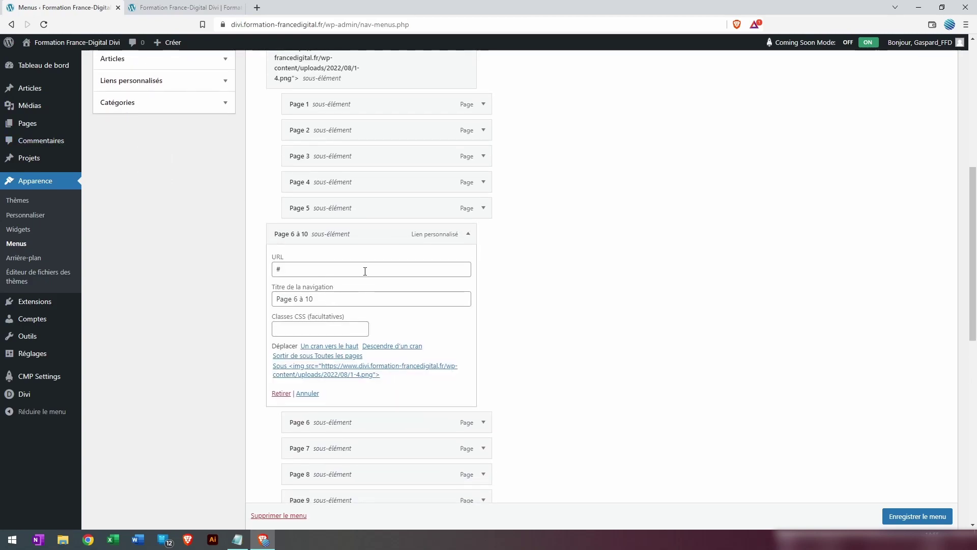
pyautogui.scroll(3, 365, 270)
pyautogui.click(468, 190)
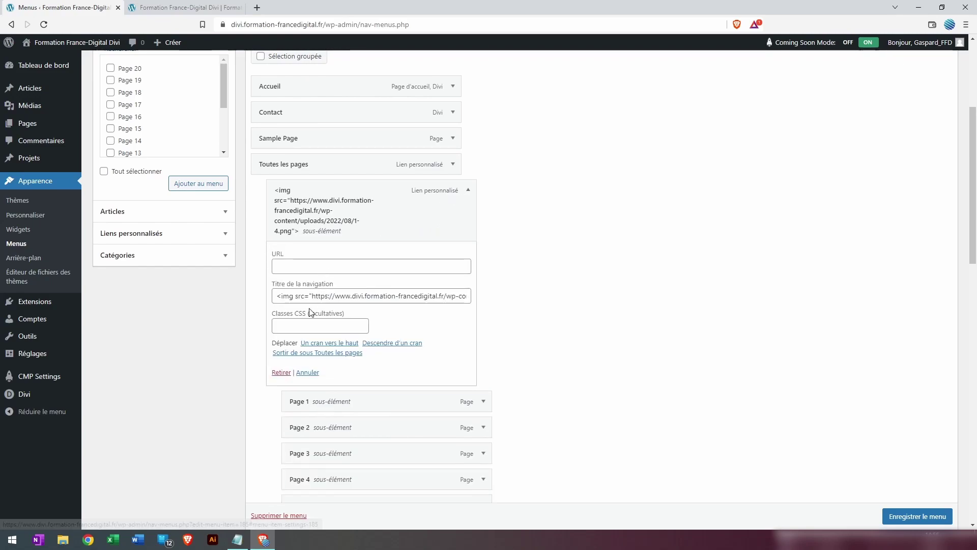
pyautogui.tripleClick(353, 296)
pyautogui.hotkey('ctrl', 'c')
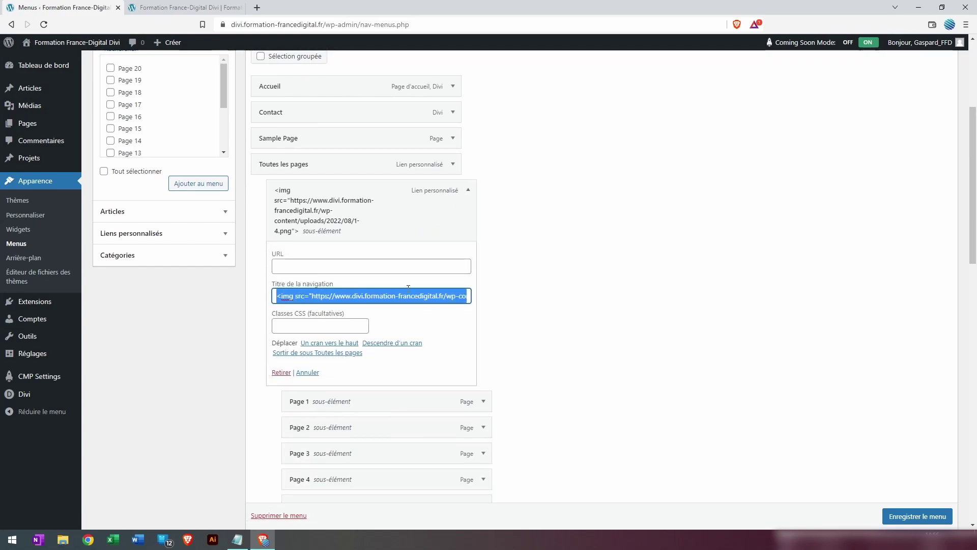
# - Replace the Page 6 à 10 item's navigation title with the copied 1-4.png image code and collapse the item
pyautogui.scroll(-5, 383, 293)
pyautogui.tripleClick(340, 345)
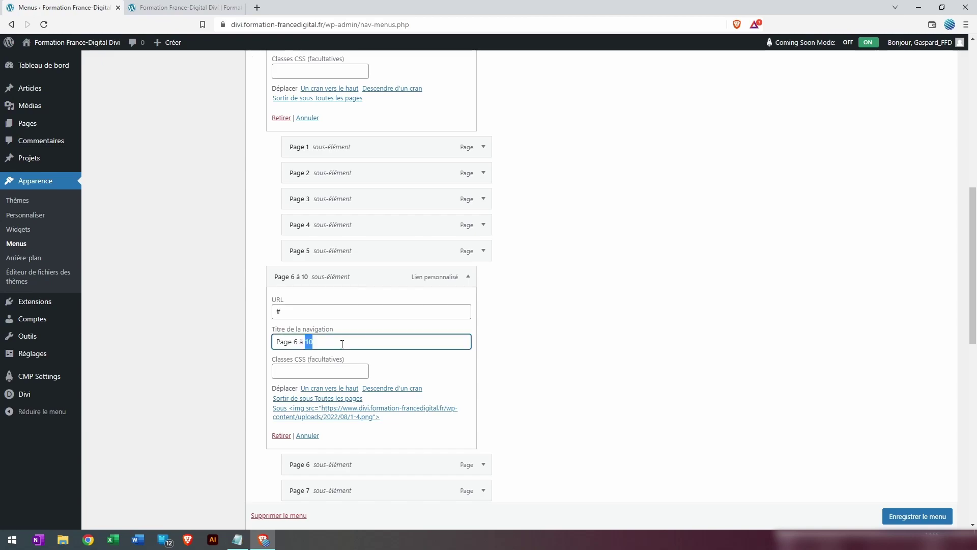
pyautogui.hotkey('ctrl', 'v')
pyautogui.scroll(-2, 552, 350)
pyautogui.scroll(-2, 552, 350)
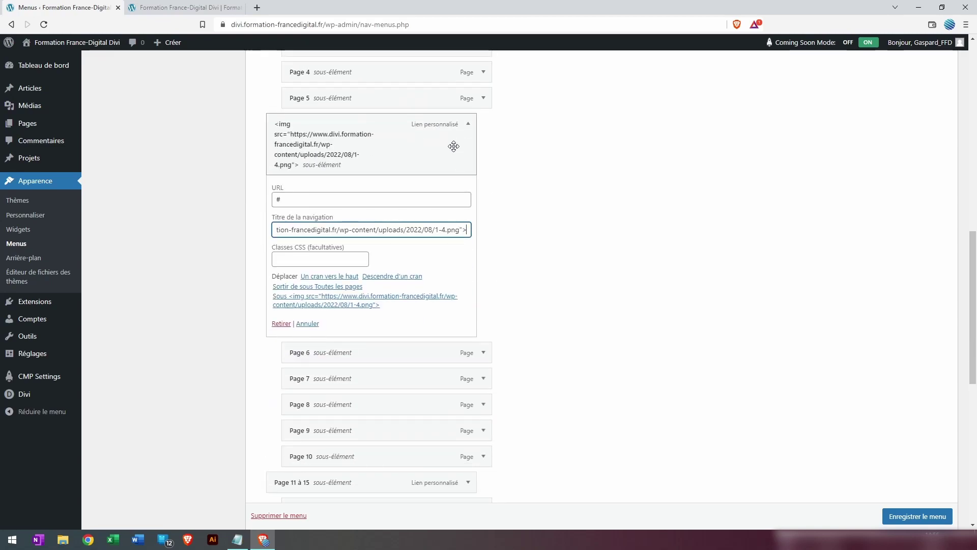
pyautogui.click(467, 125)
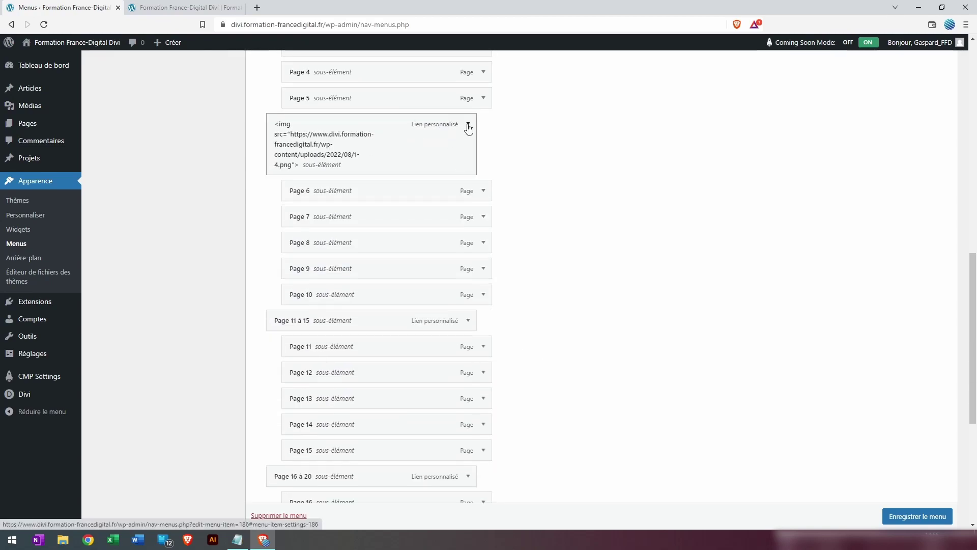
# - Replace the Page 11 à 15 item's navigation title with the copied 1-4.png image code
pyautogui.click(467, 320)
pyautogui.doubleClick(322, 384)
pyautogui.click(322, 384)
pyautogui.hotkey('ctrl', 'v')
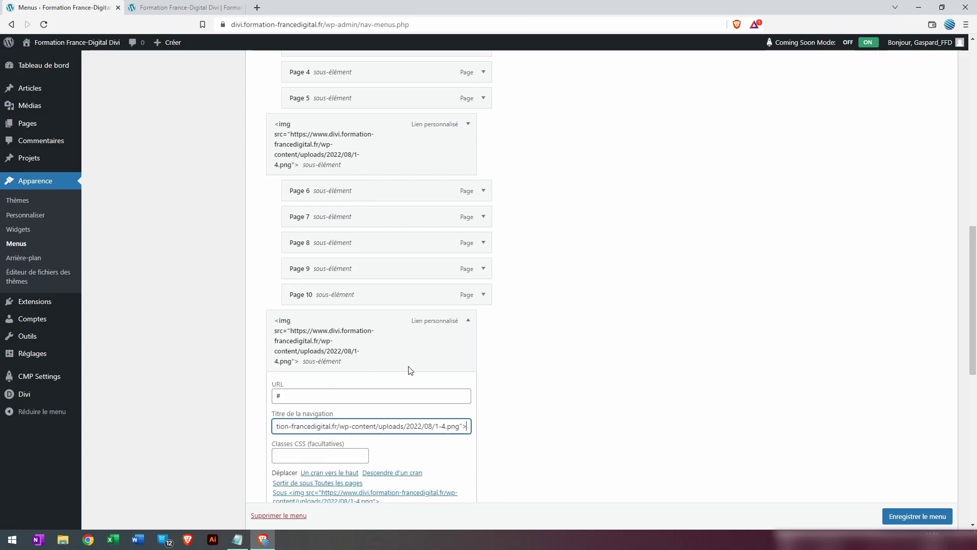
# - Replace the Page 16 à 20 item's navigation title with the same image code and save the menu
pyautogui.scroll(-6, 454, 353)
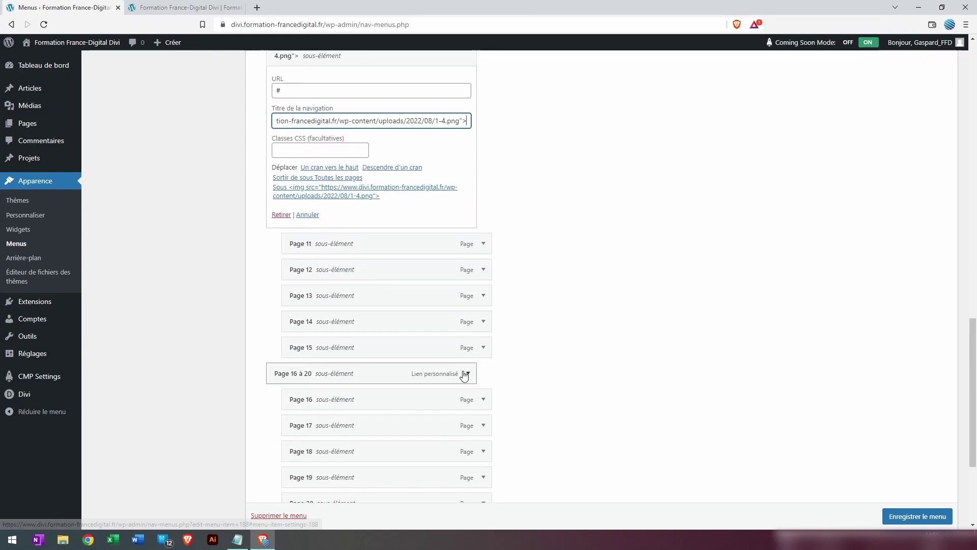
pyautogui.click(468, 372)
pyautogui.tripleClick(316, 438)
pyautogui.hotkey('ctrl', 'v')
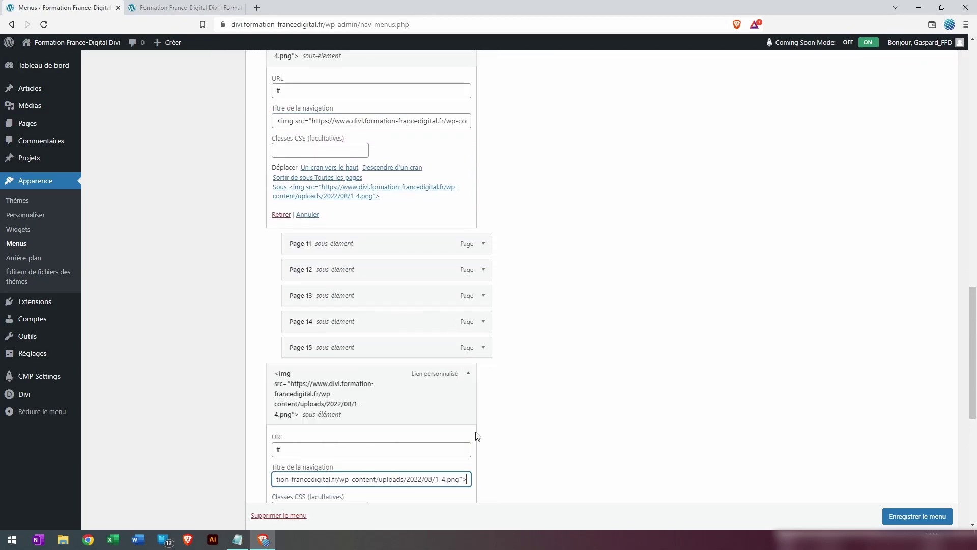
pyautogui.click(943, 514)
# - Reload the front page and check the images above all four columns of the Toutes les pages mega-menu
pyautogui.click(174, 6)
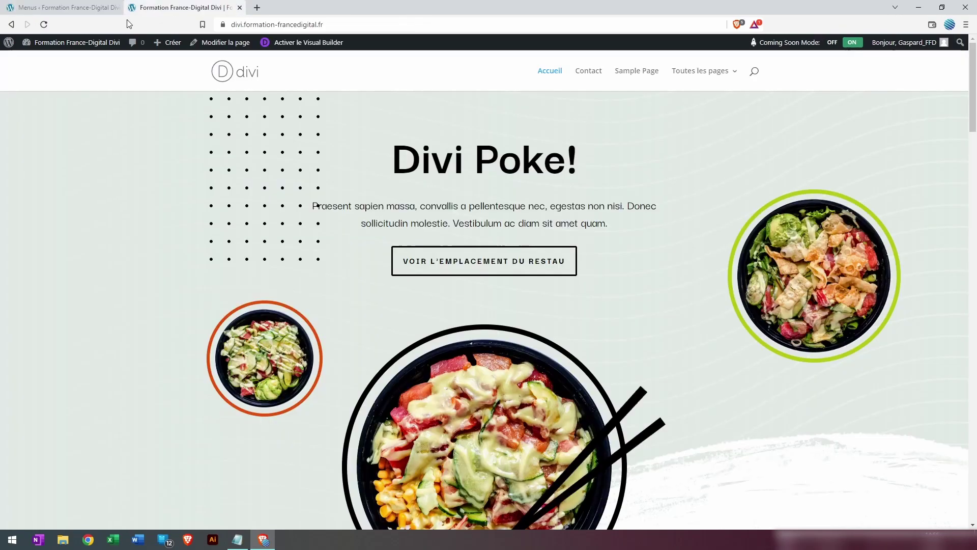
pyautogui.click(44, 28)
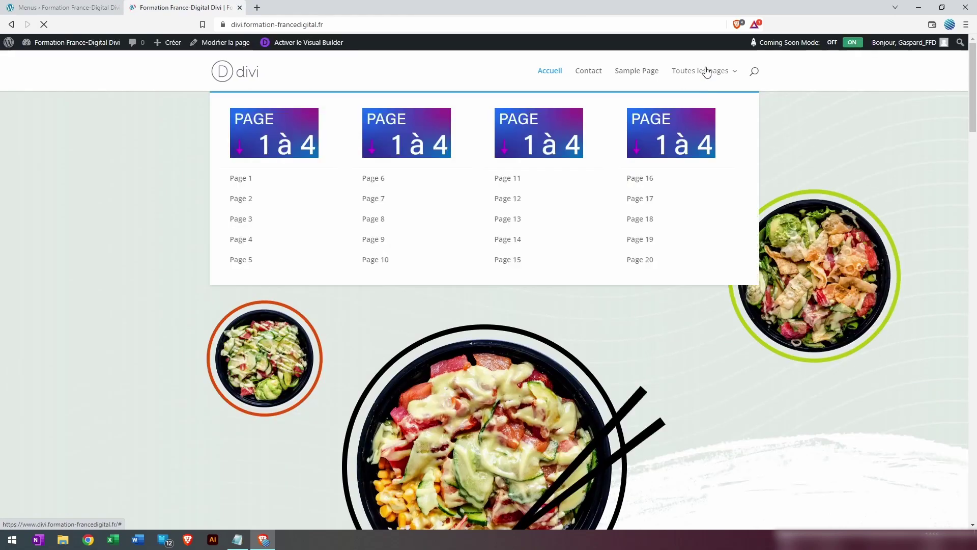
pyautogui.moveTo(709, 69)
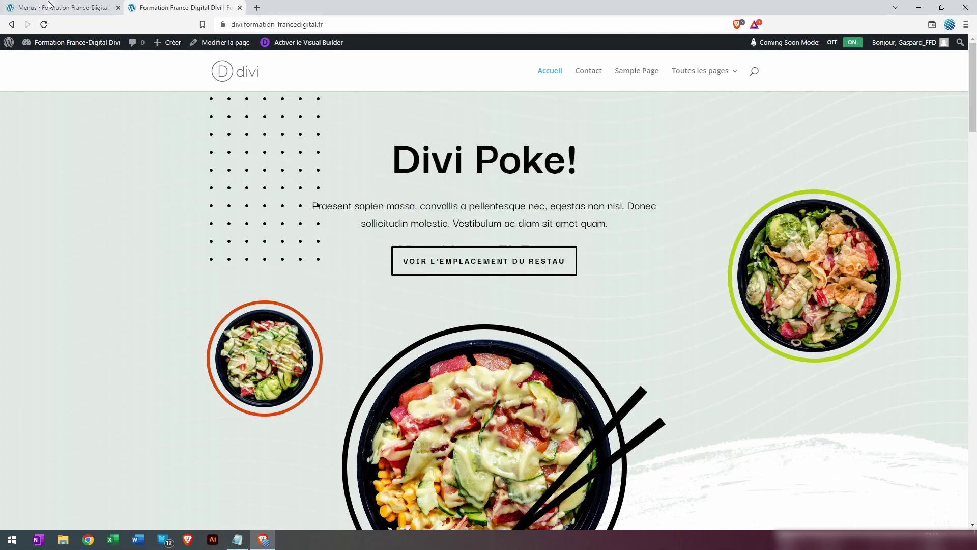
pyautogui.click(64, 13)
pyautogui.scroll(-1, 469, 350)
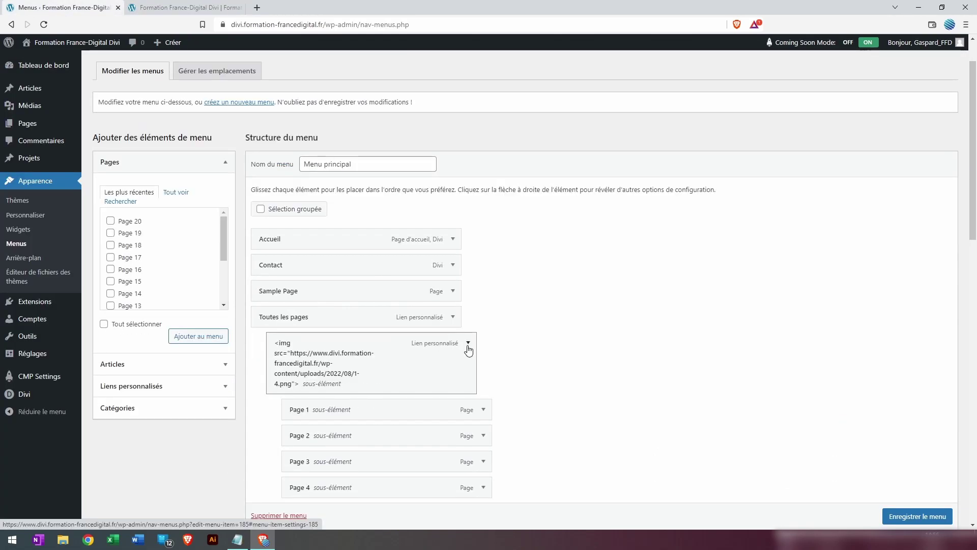
pyautogui.click(468, 346)
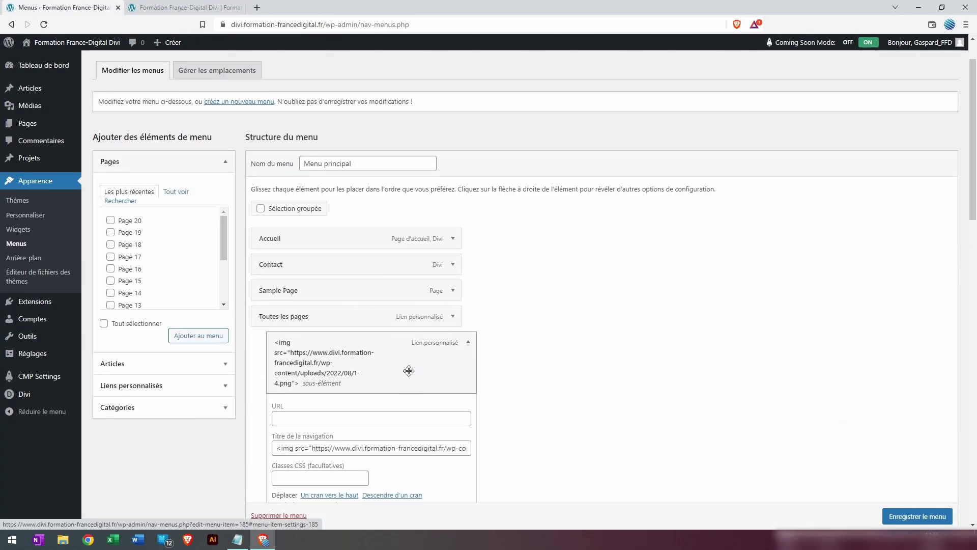
pyautogui.scroll(-1, 406, 371)
pyautogui.moveTo(324, 398); pyautogui.dragTo(379, 398)
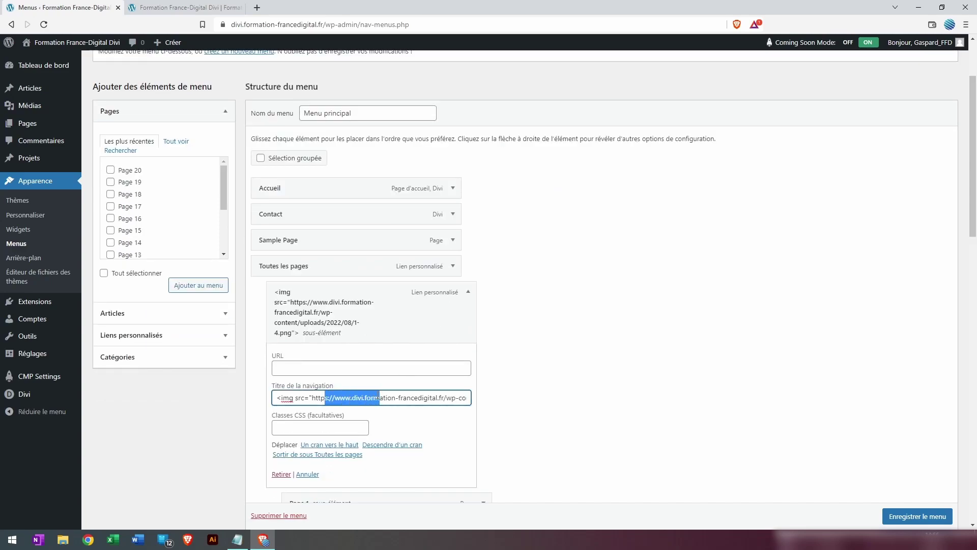
pyautogui.click(315, 368)
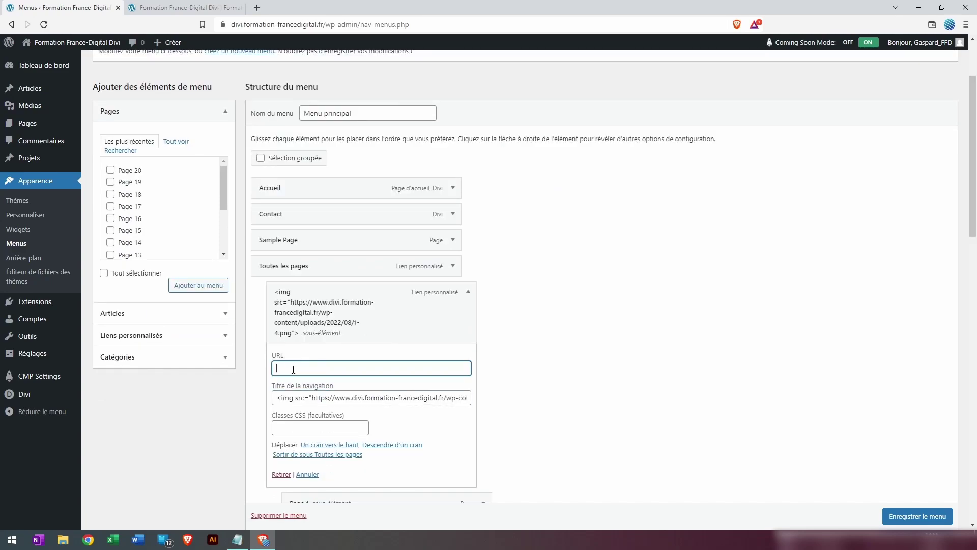
pyautogui.click(223, 8)
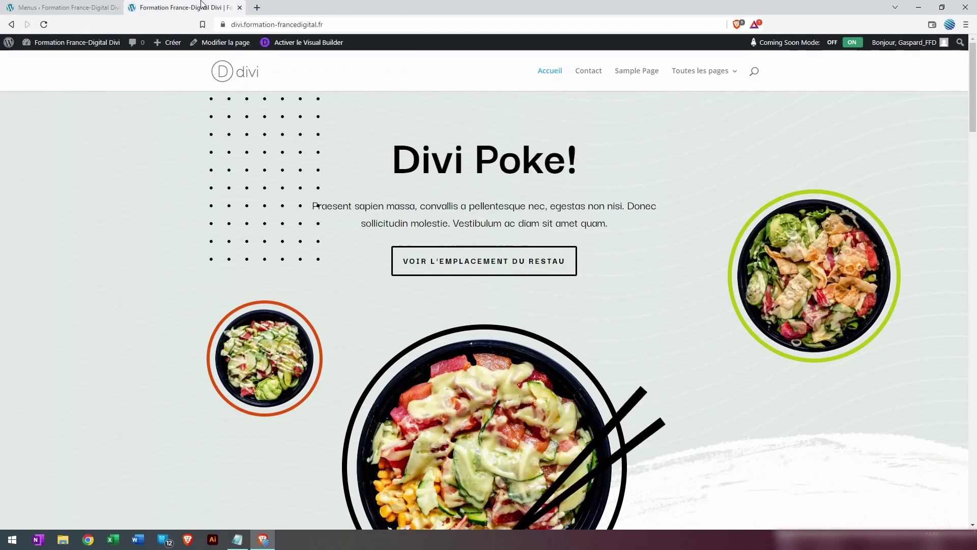
pyautogui.moveTo(338, 25); pyautogui.dragTo(229, 24)
pyautogui.hotkey('ctrl', 'c')
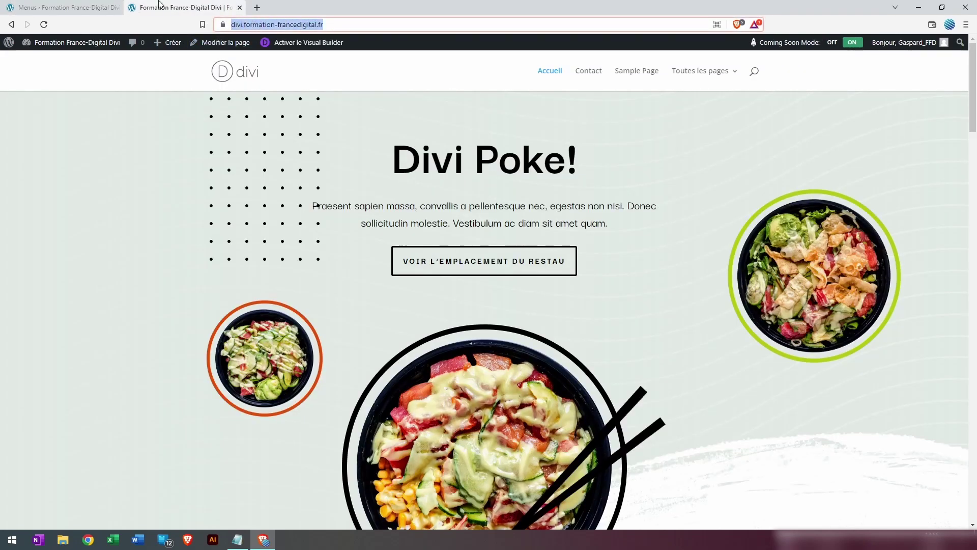
pyautogui.click(97, 7)
pyautogui.hotkey('ctrl', 'v')
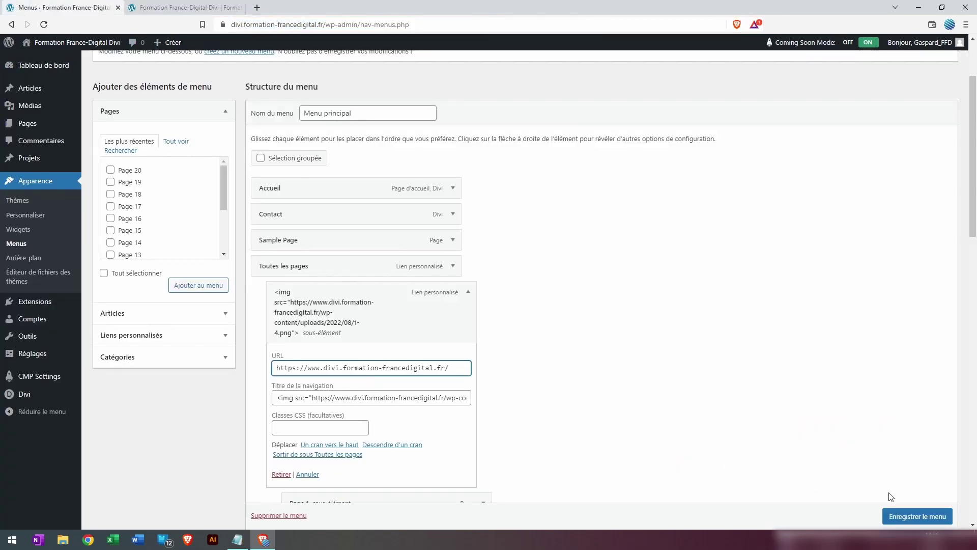
pyautogui.click(914, 516)
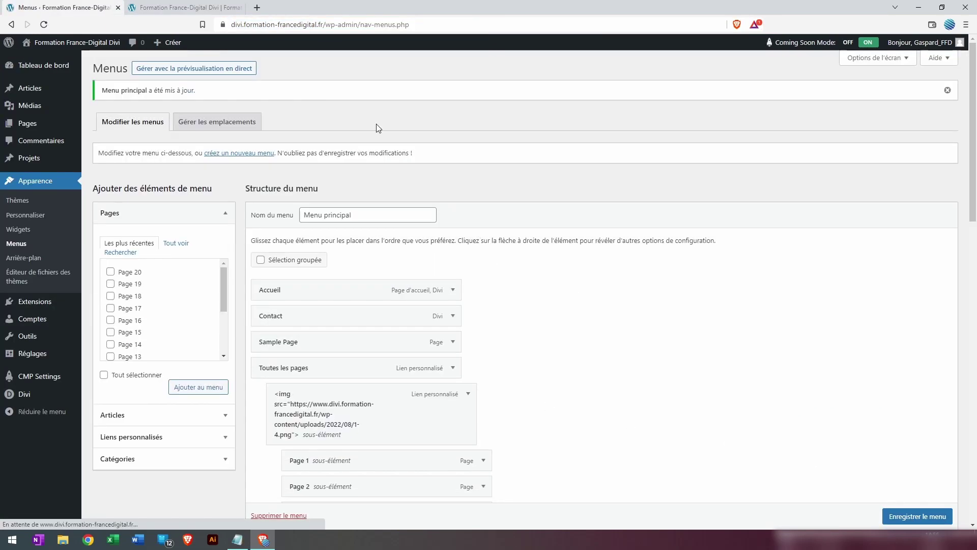
# - Reload the front page, go to the Contact page and test the link on the first column's image in the Toutes les pages mega-menu
pyautogui.click(186, 7)
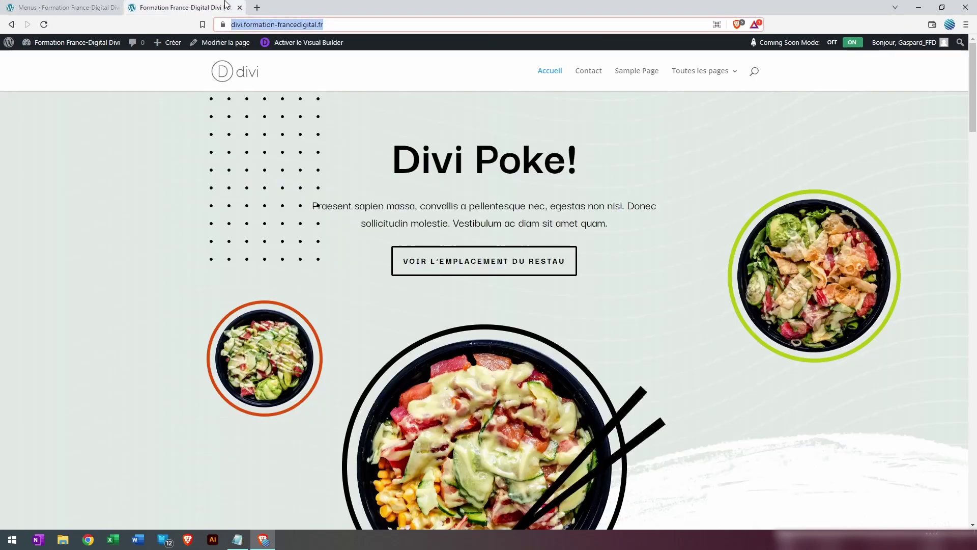
pyautogui.click(45, 25)
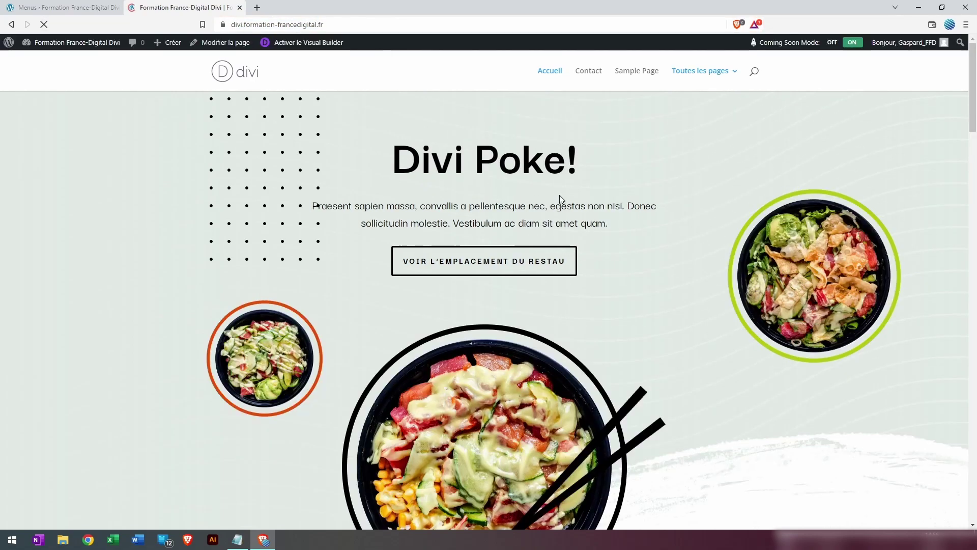
pyautogui.click(677, 118)
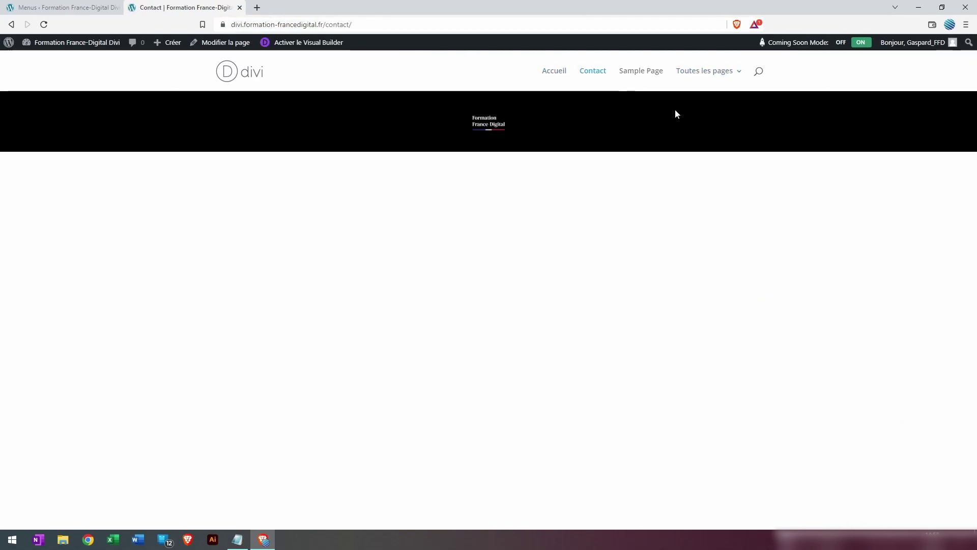
pyautogui.click(274, 141)
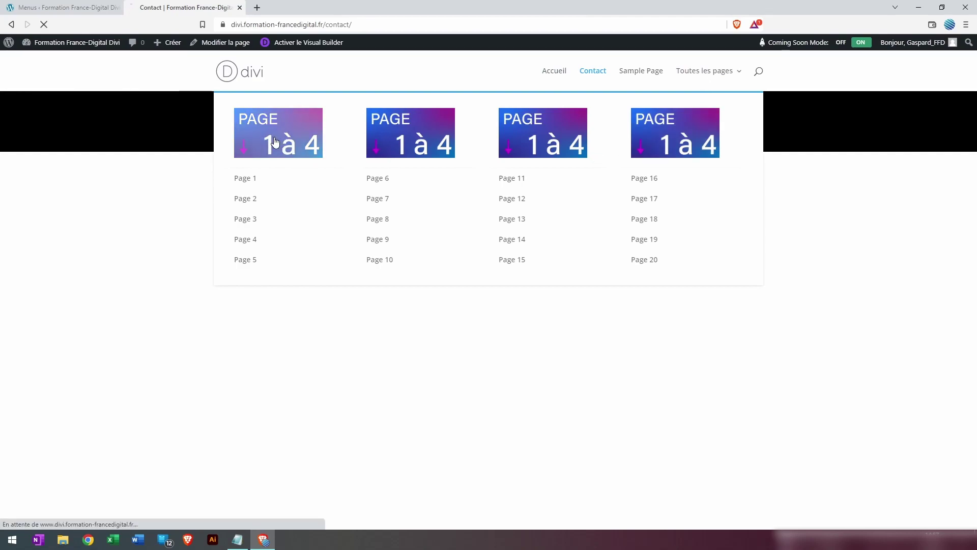